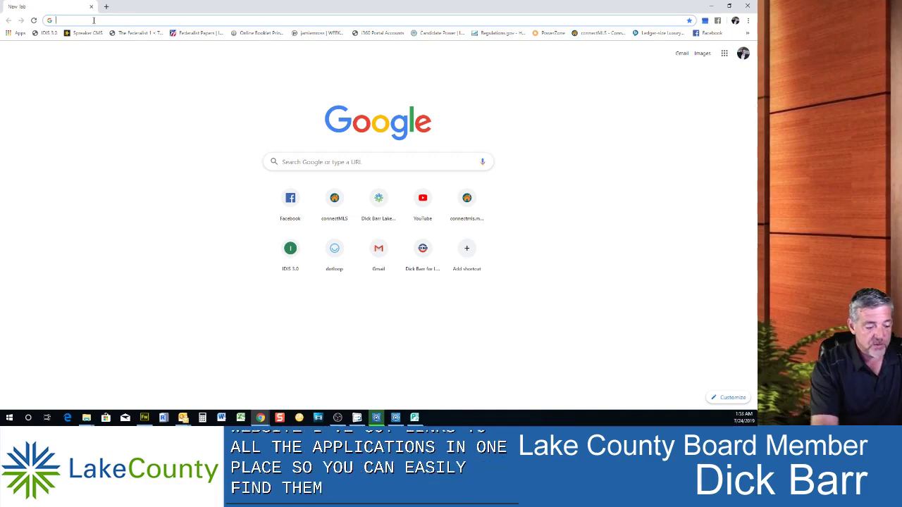
pyautogui.click(94, 21)
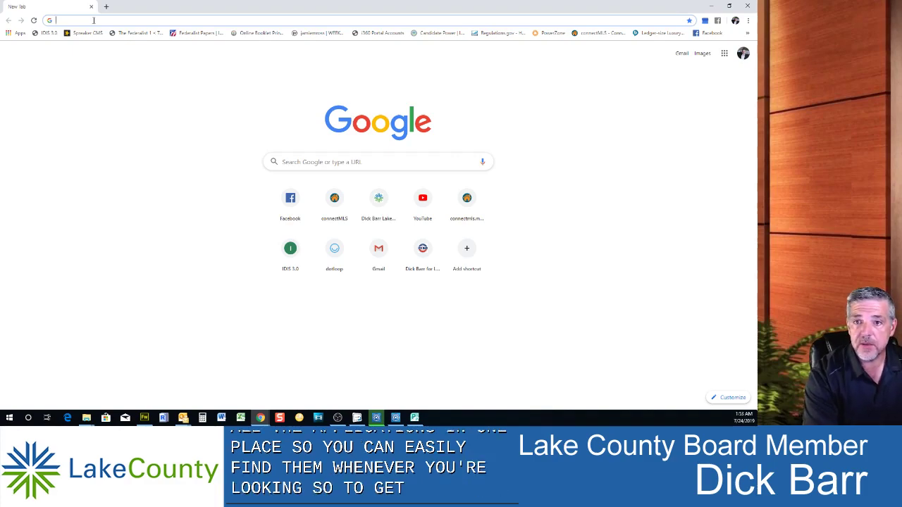
pyautogui.write('ww')
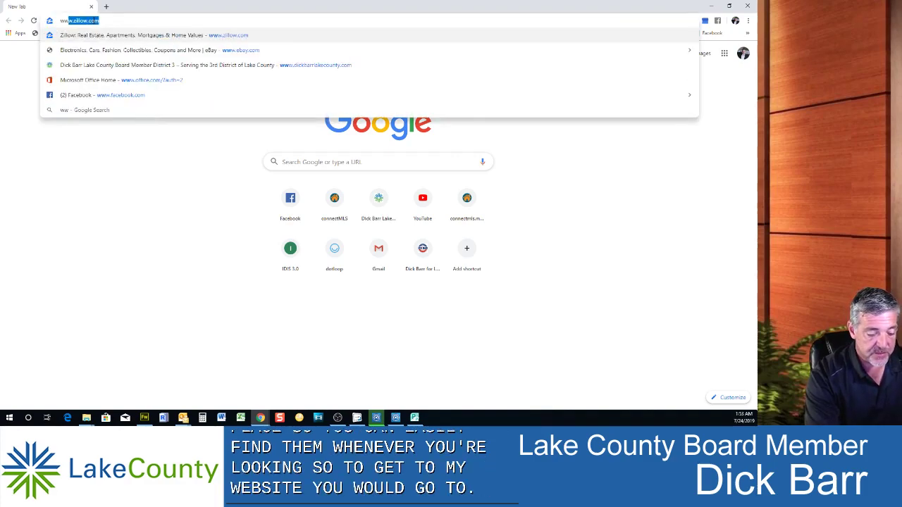
pyautogui.write('w.dick')
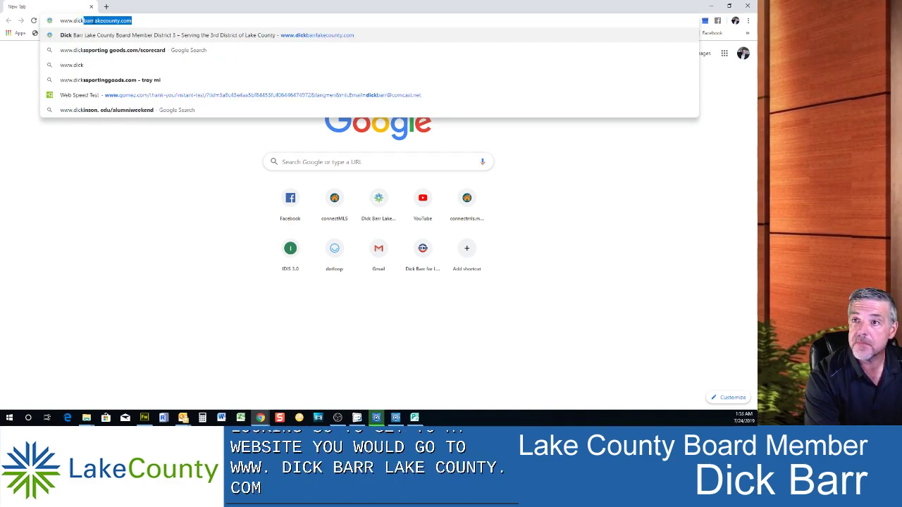
pyautogui.write('barr')
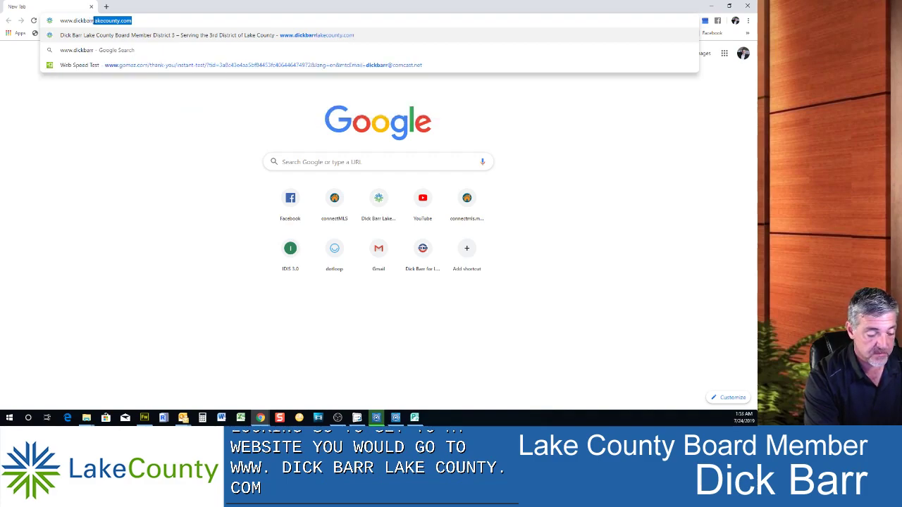
pyautogui.write('lakecounty.com')
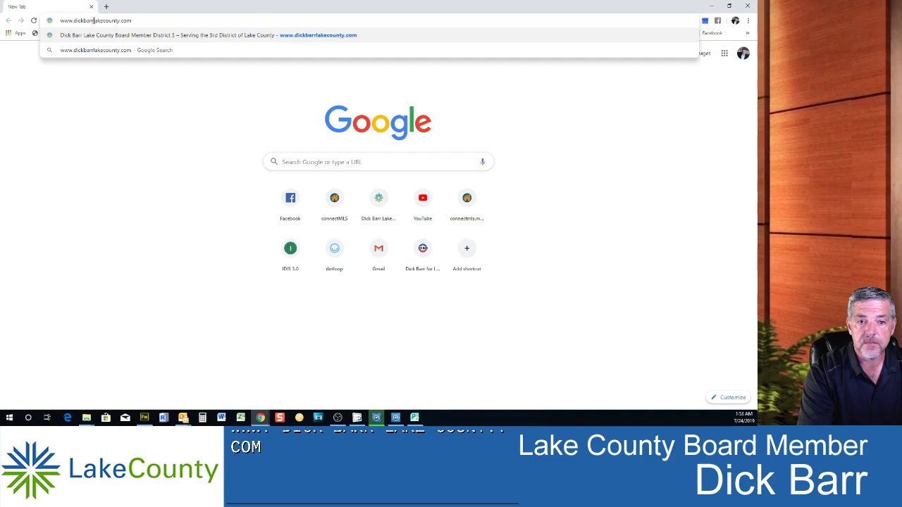
pyautogui.press('Return')
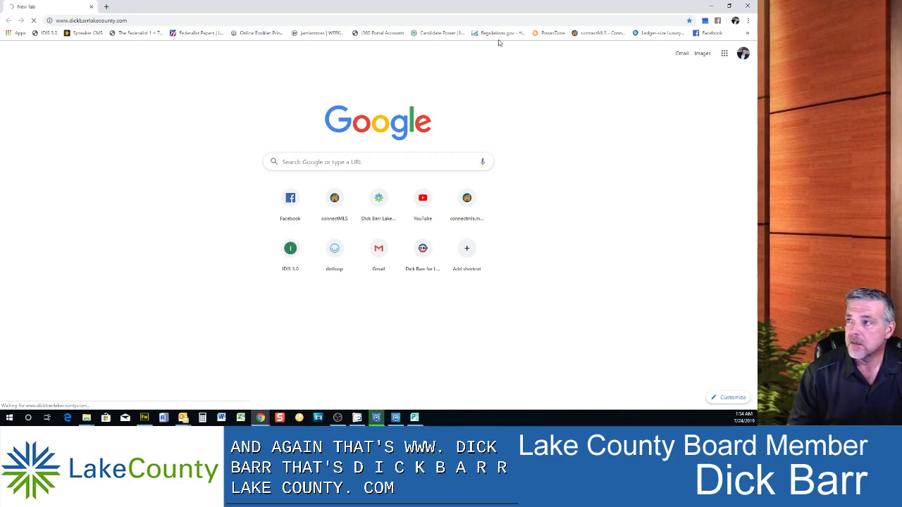
pyautogui.click(160, 20)
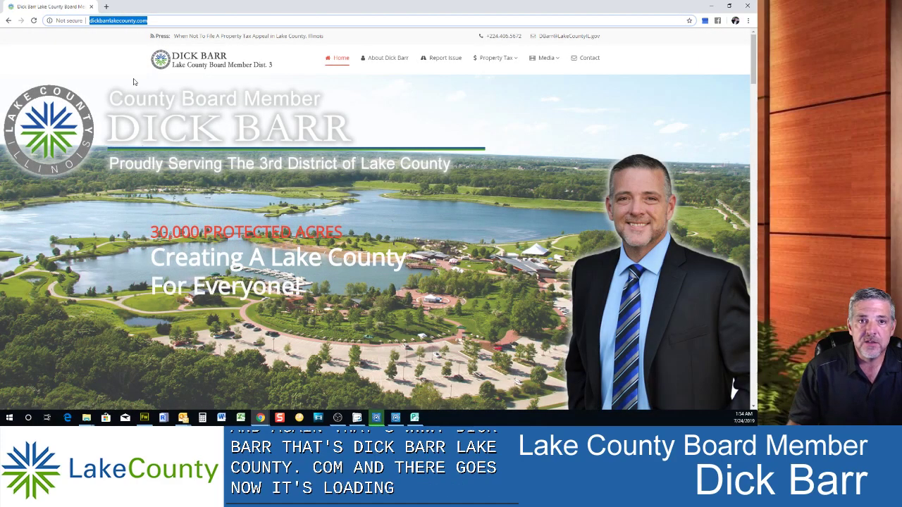
pyautogui.moveTo(501, 64)
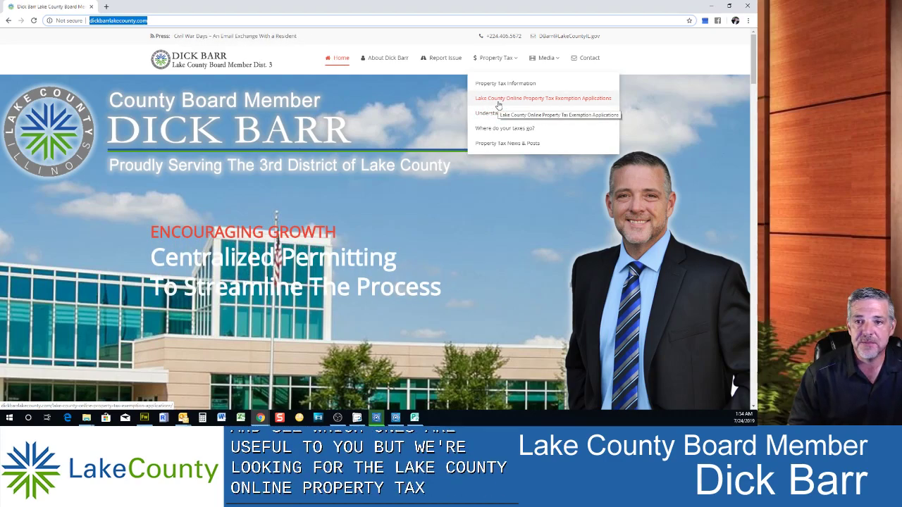
pyautogui.click(498, 101)
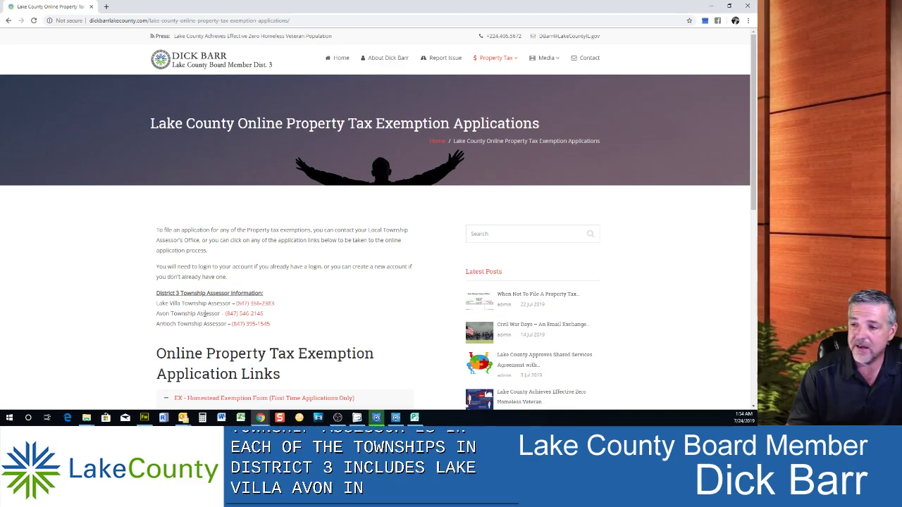
# Read the application category descriptions, including Senior Citizens Assessment Freeze and Demonstration Home, and compare the first-time Homestead Exemption Form with Homestead Renewal
pyautogui.scroll(-5, 337, 317)
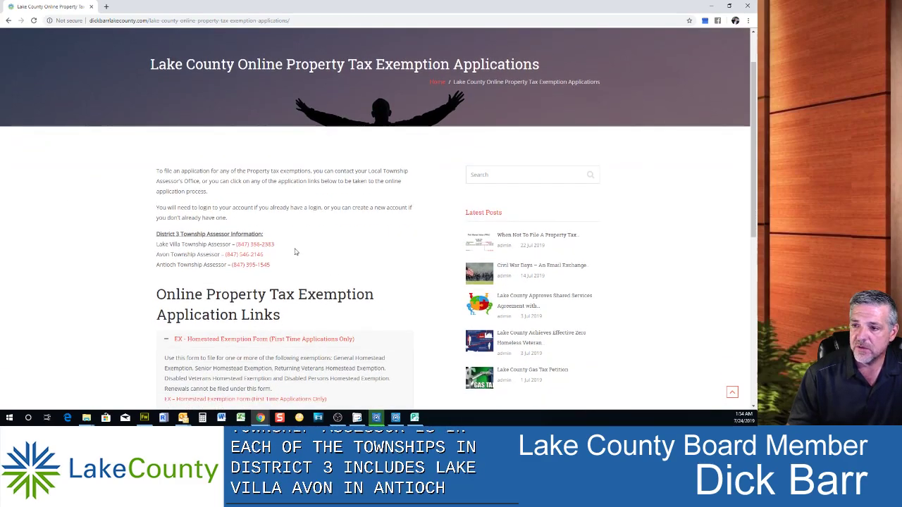
pyautogui.scroll(-1, 281, 251)
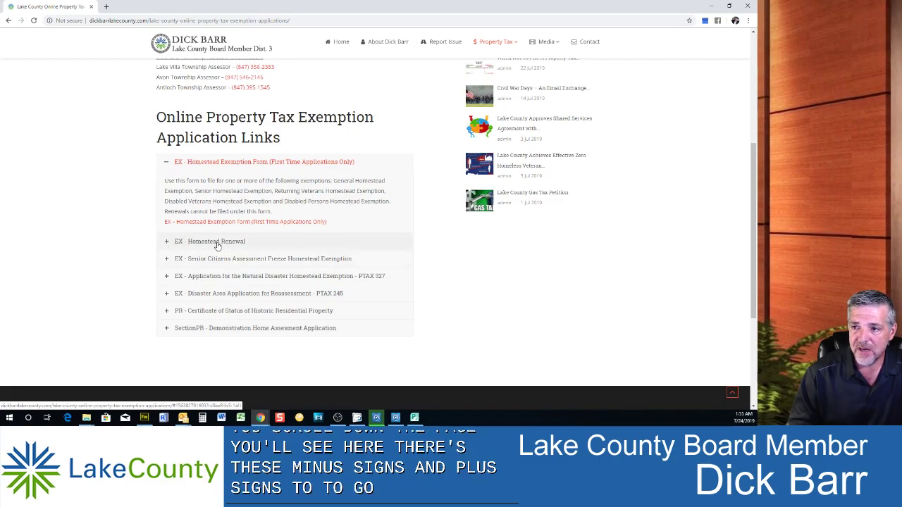
pyautogui.click(170, 245)
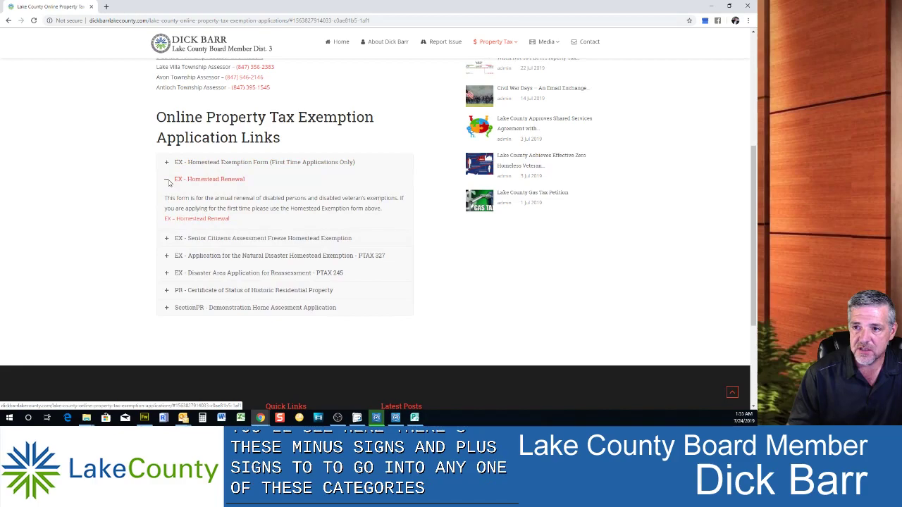
pyautogui.click(169, 238)
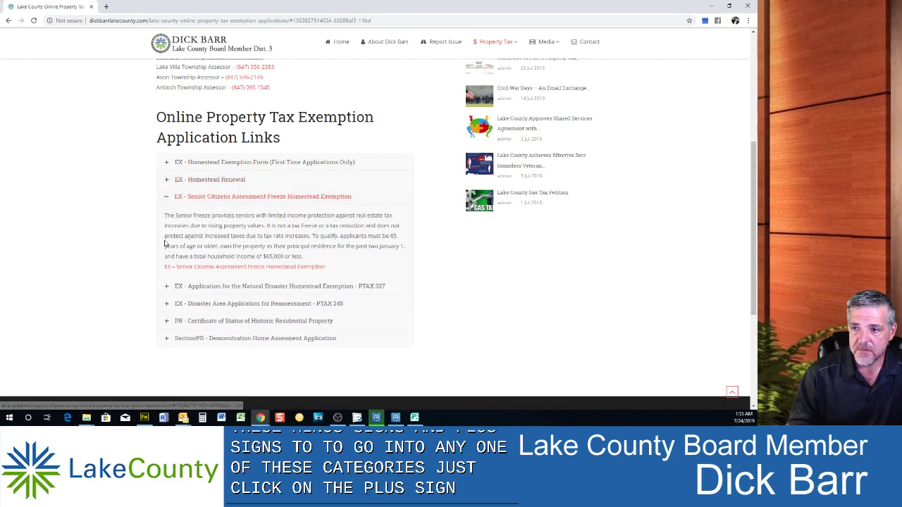
pyautogui.click(165, 288)
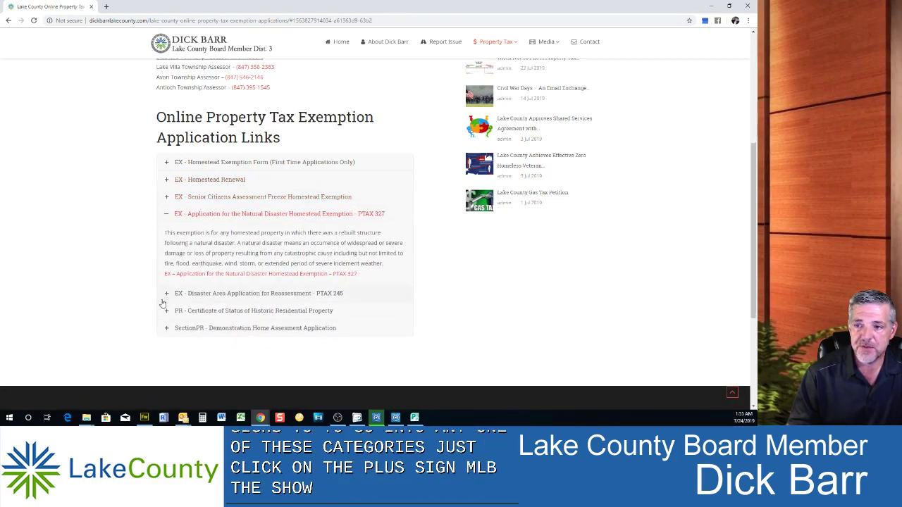
pyautogui.click(167, 295)
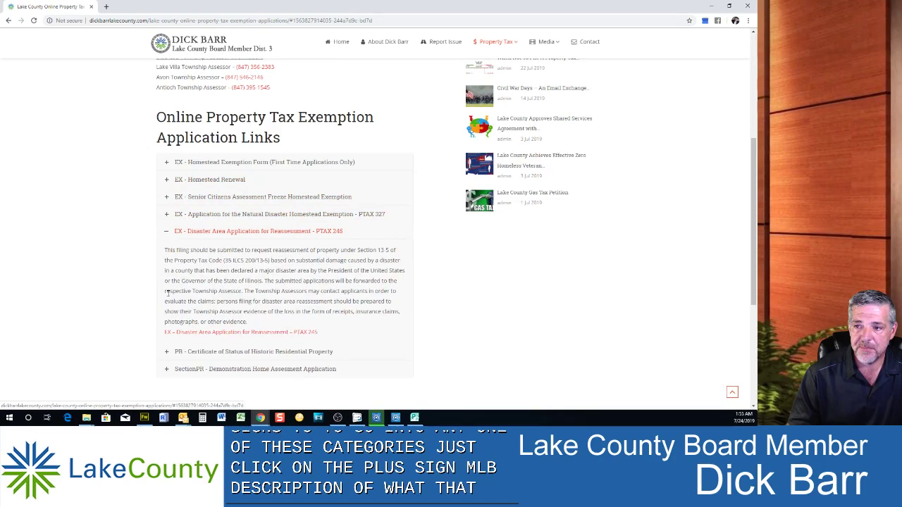
pyautogui.click(168, 353)
pyautogui.click(168, 318)
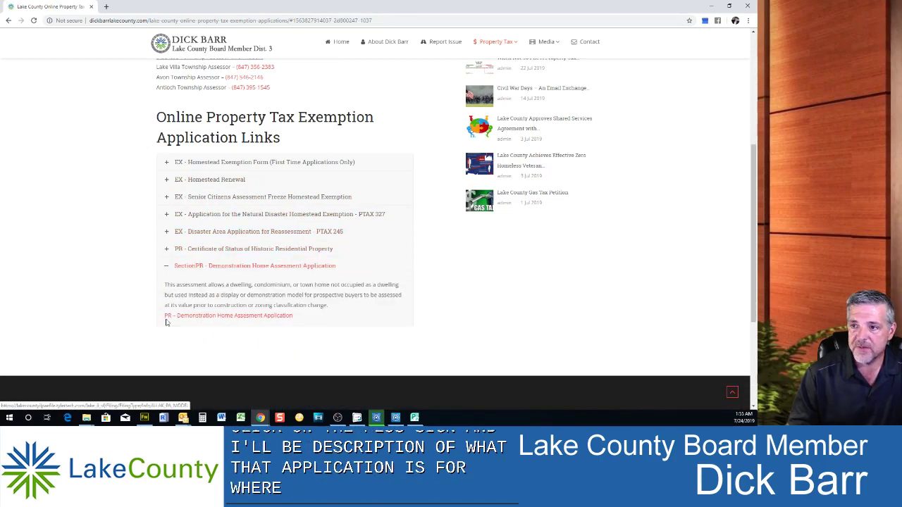
pyautogui.click(167, 162)
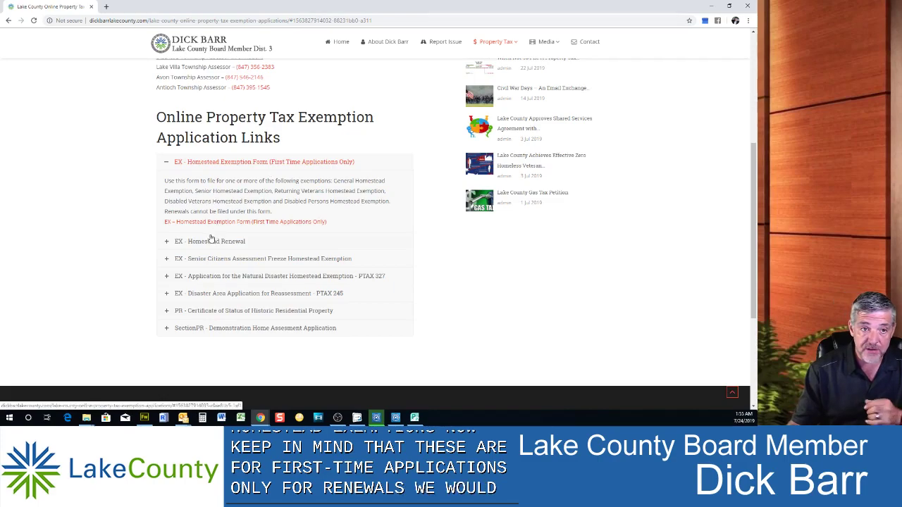
pyautogui.click(169, 242)
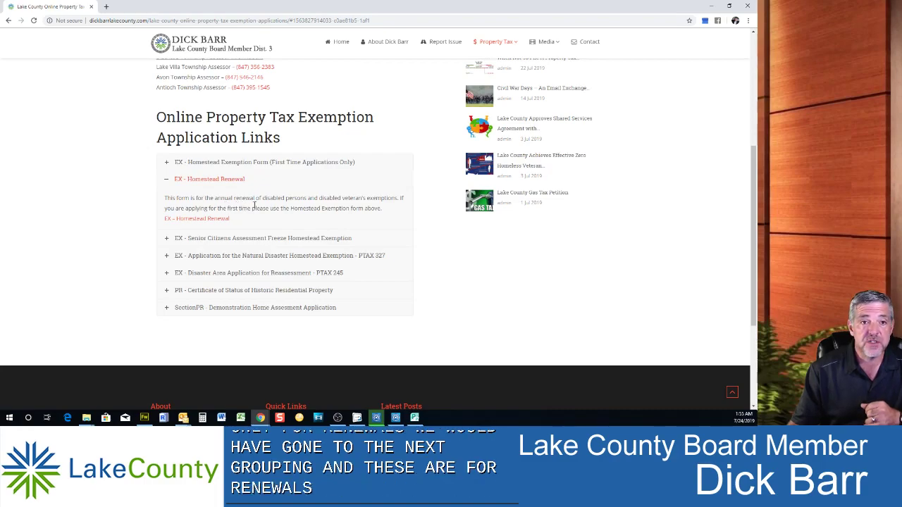
# Begin filing the Homestead Exemption Form (First Time Applications Only) and log in to the county portal with the saved account
pyautogui.click(167, 164)
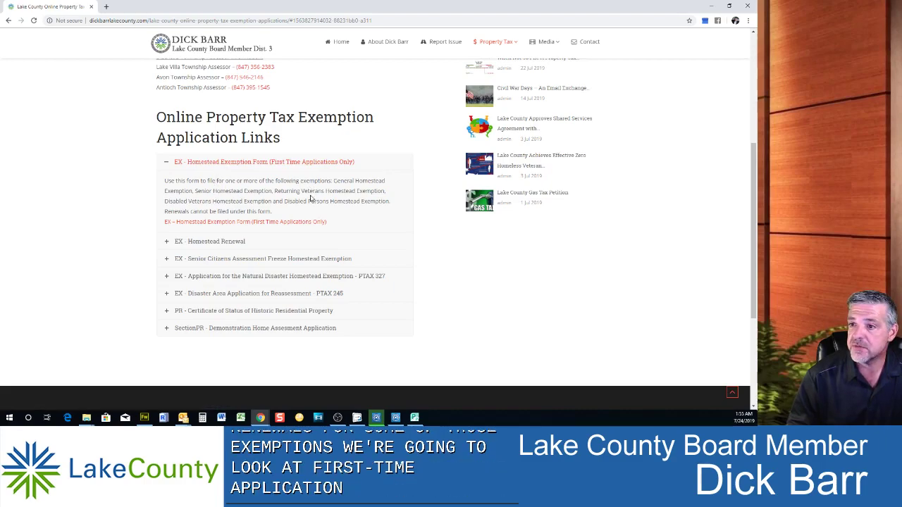
pyautogui.click(257, 224)
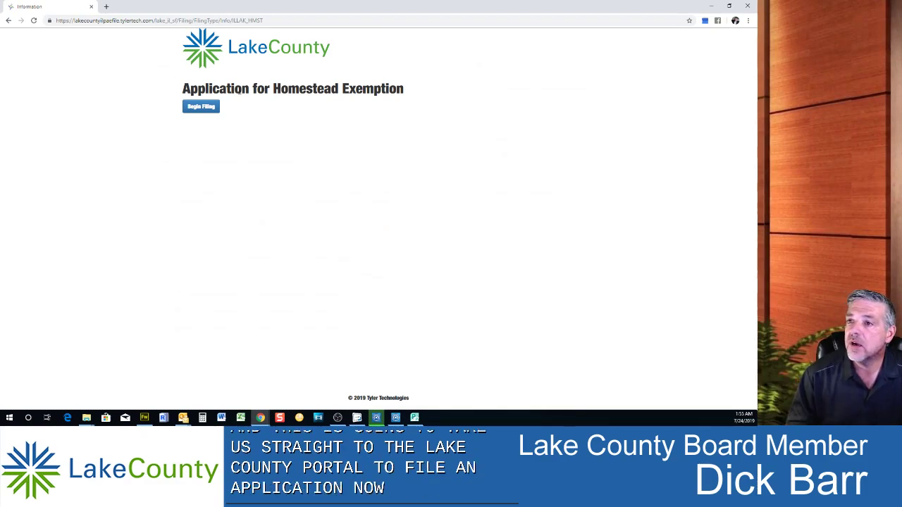
pyautogui.click(201, 107)
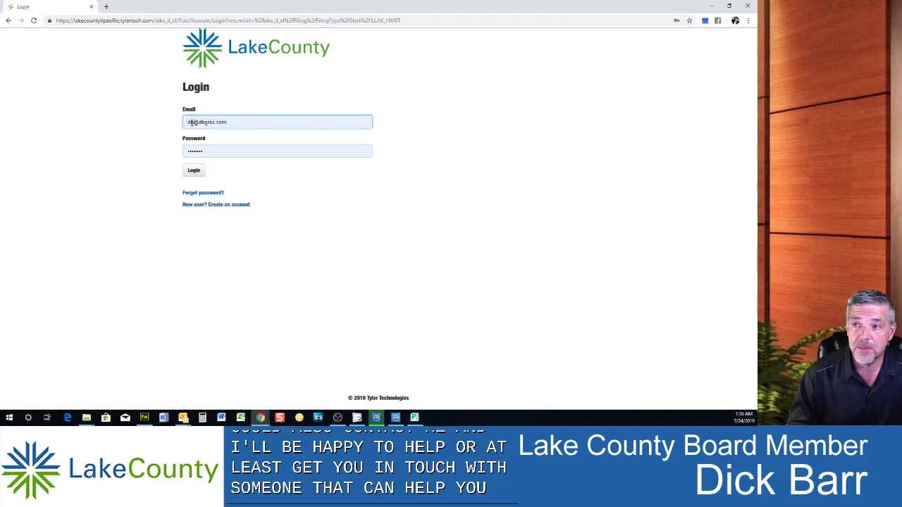
pyautogui.click(194, 171)
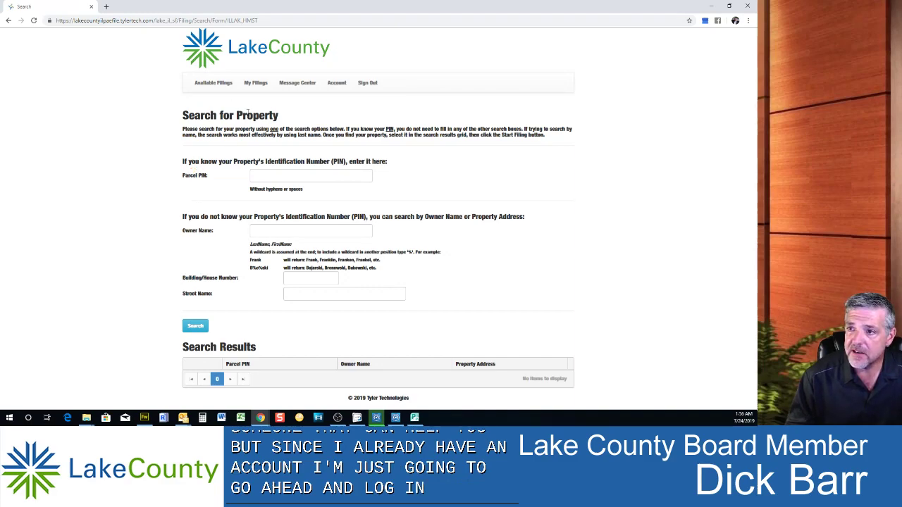
# Search for the property by its parcel identification number and start a filing for the matching parcel
pyautogui.click(284, 174)
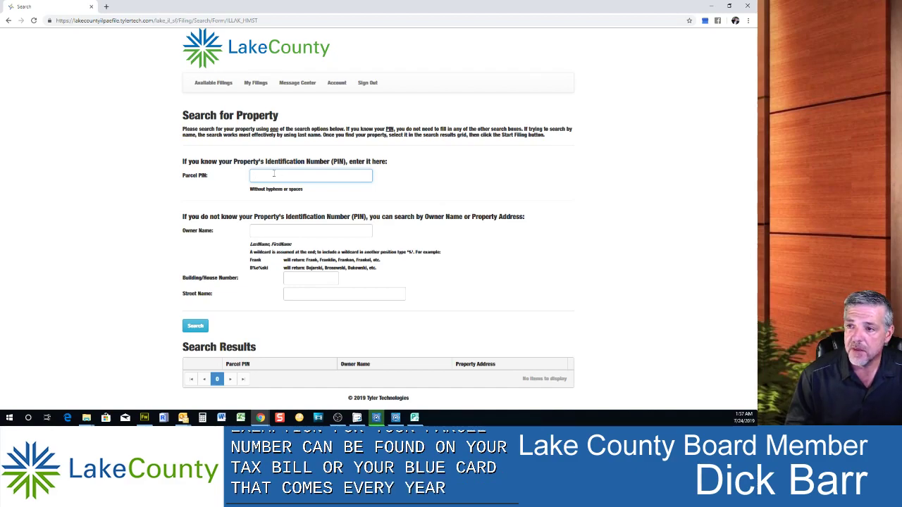
pyautogui.hotkey('ctrl', 'v')
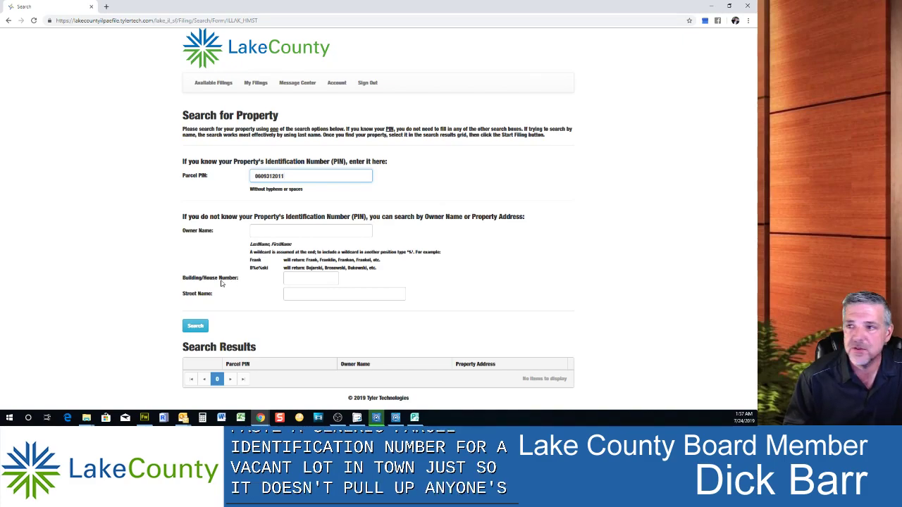
pyautogui.click(195, 328)
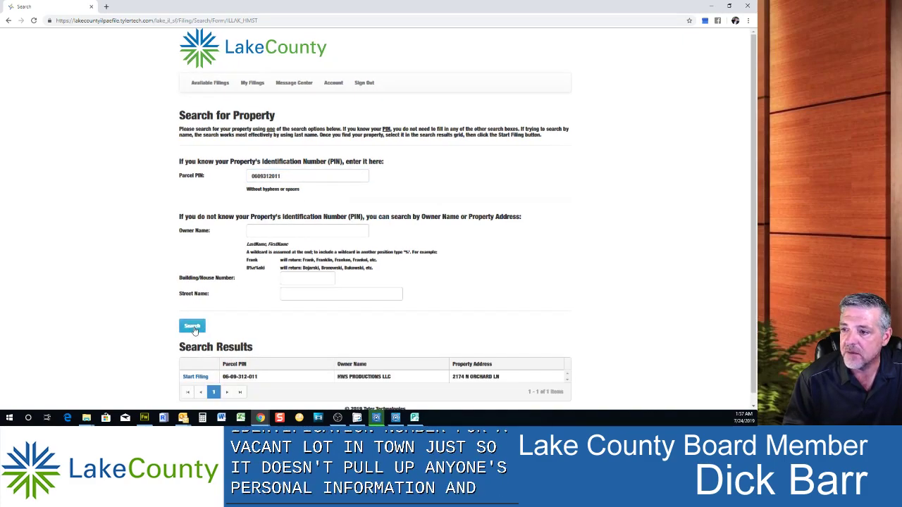
pyautogui.click(196, 377)
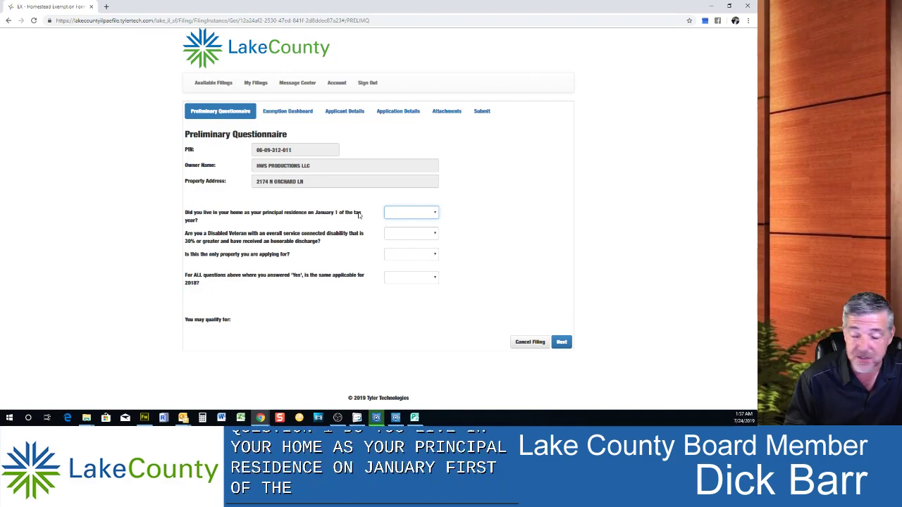
# Answer Yes to living in the home as principal residence on January 1, leaving the previous address blank
pyautogui.click(411, 213)
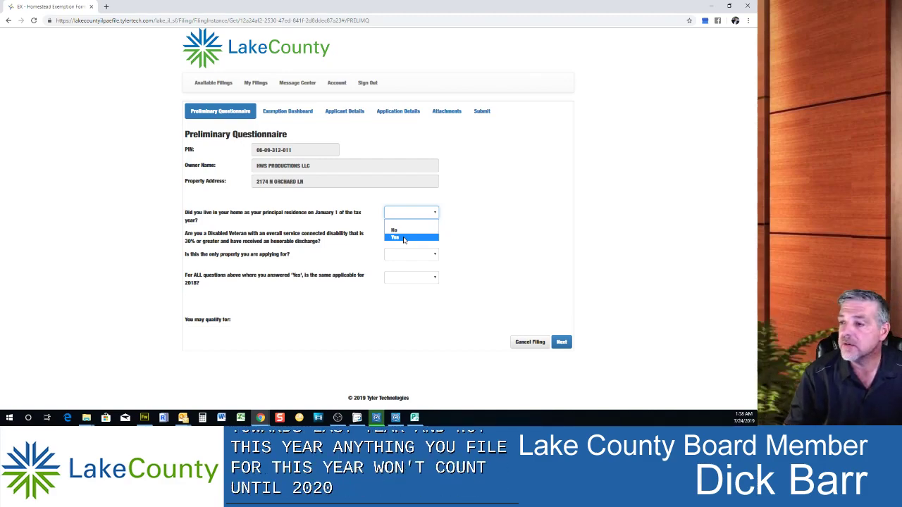
pyautogui.click(403, 240)
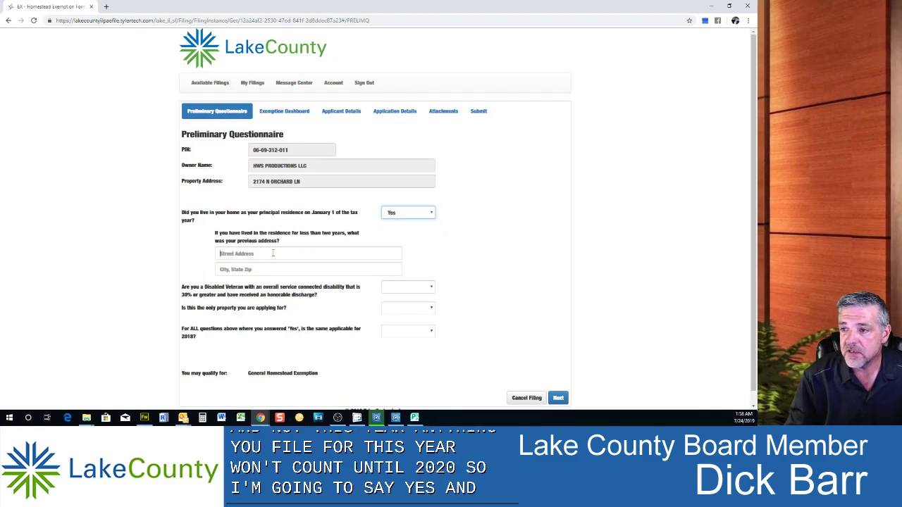
pyautogui.click(267, 255)
pyautogui.click(426, 243)
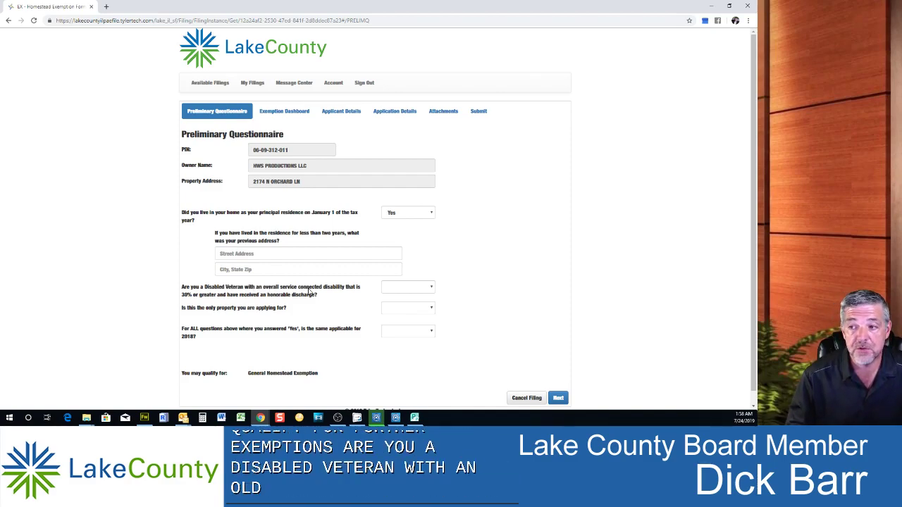
# Answer No to the Disabled Veteran question and Yes to this being the only property applied for
pyautogui.click(418, 288)
pyautogui.click(401, 308)
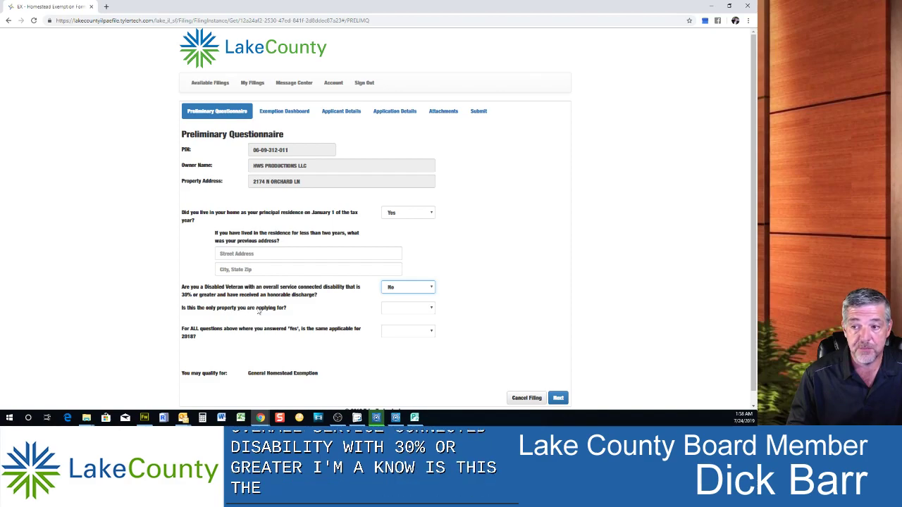
pyautogui.click(418, 308)
pyautogui.click(398, 332)
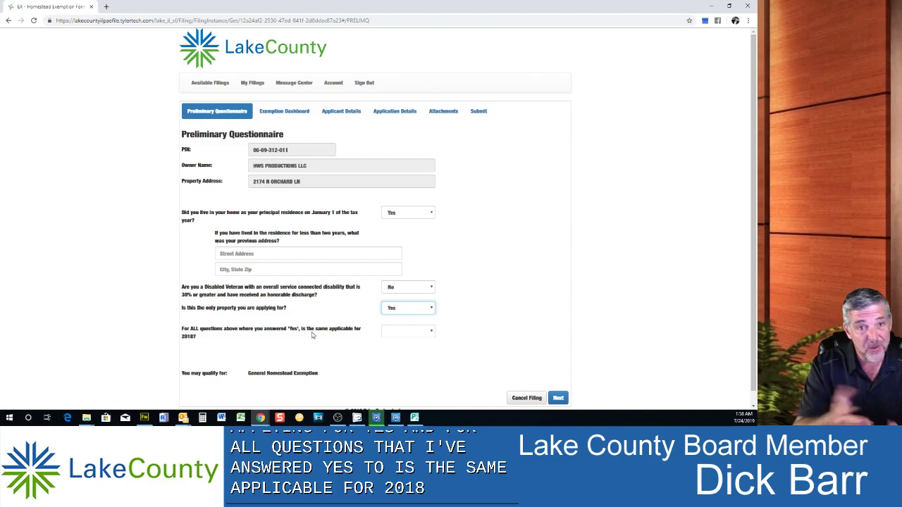
# Answer Yes to the same answers being applicable for 2018 and continue to the Exemptions Dashboard
pyautogui.click(414, 331)
pyautogui.click(415, 343)
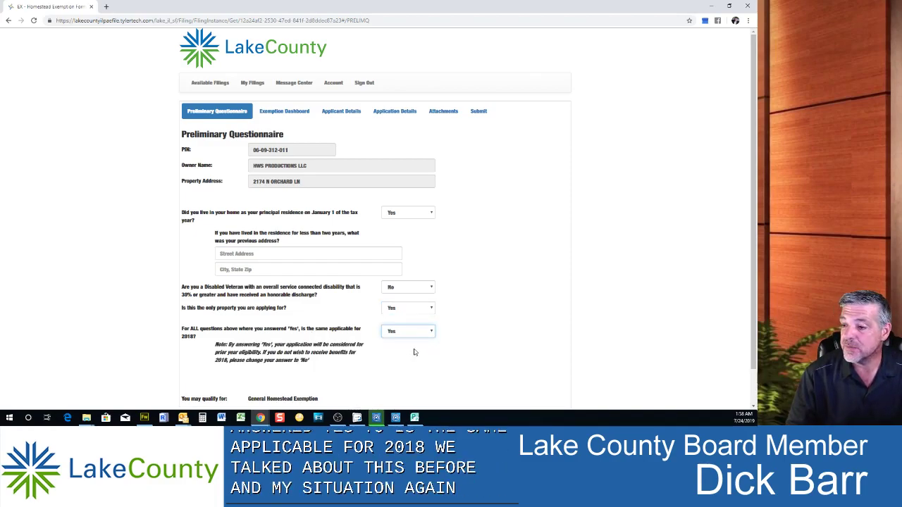
pyautogui.scroll(-1, 350, 348)
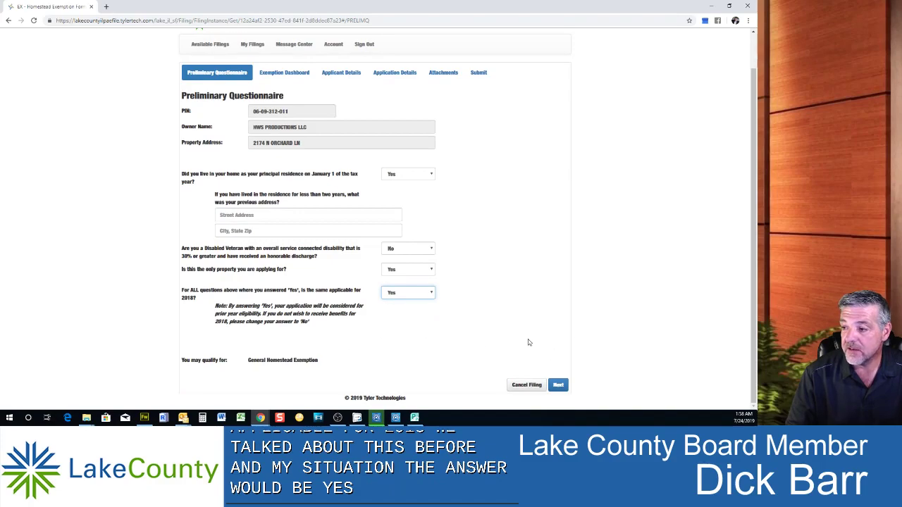
pyautogui.click(558, 386)
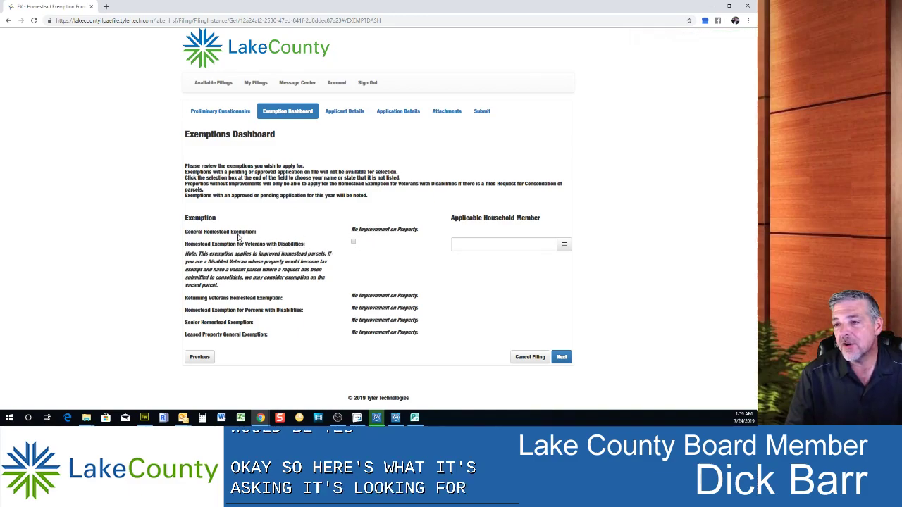
pyautogui.doubleClick(242, 232)
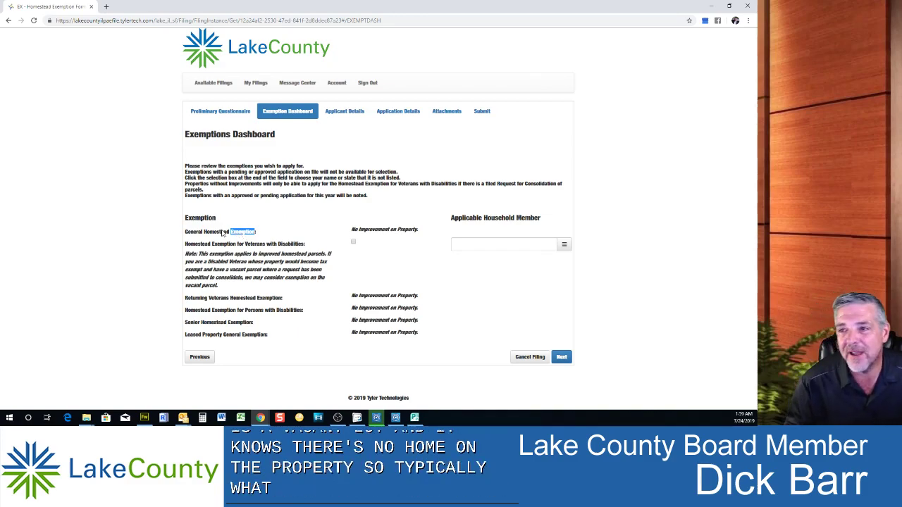
# Select the Homestead Exemption for Veterans with Disabilities with HWS PRODUCTIONS LLC as household member, and continue to Applicant Details
pyautogui.moveTo(189, 237); pyautogui.dragTo(210, 237)
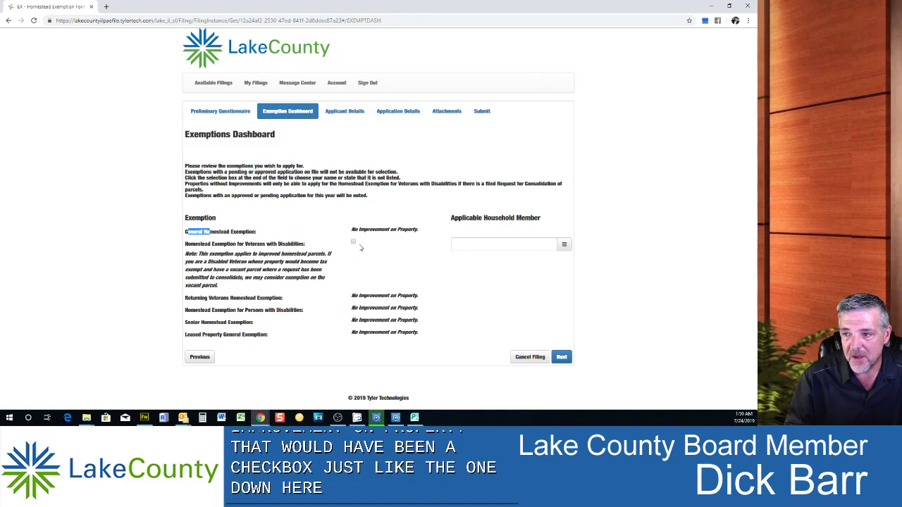
pyautogui.click(353, 243)
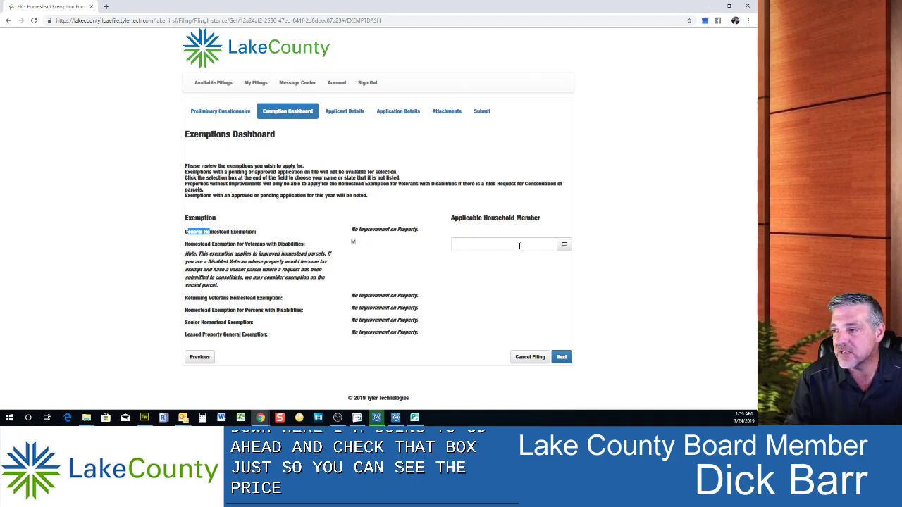
pyautogui.click(564, 245)
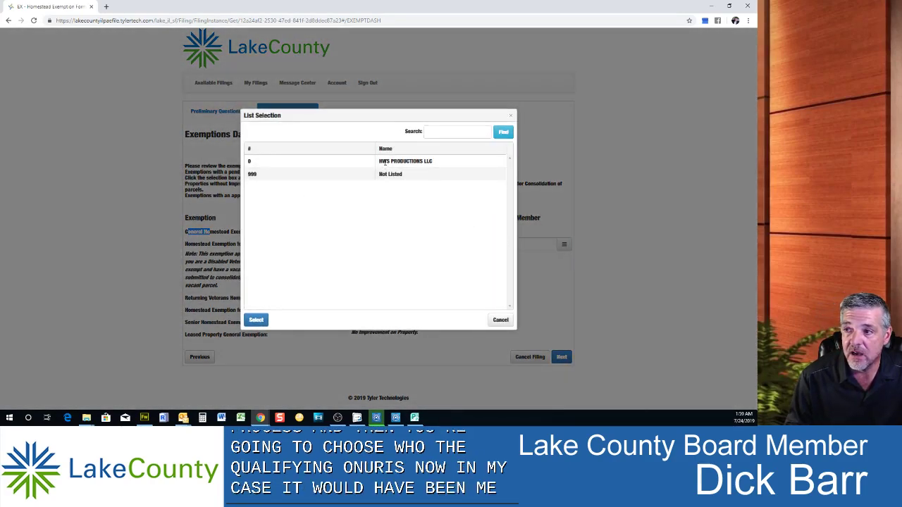
pyautogui.click(396, 162)
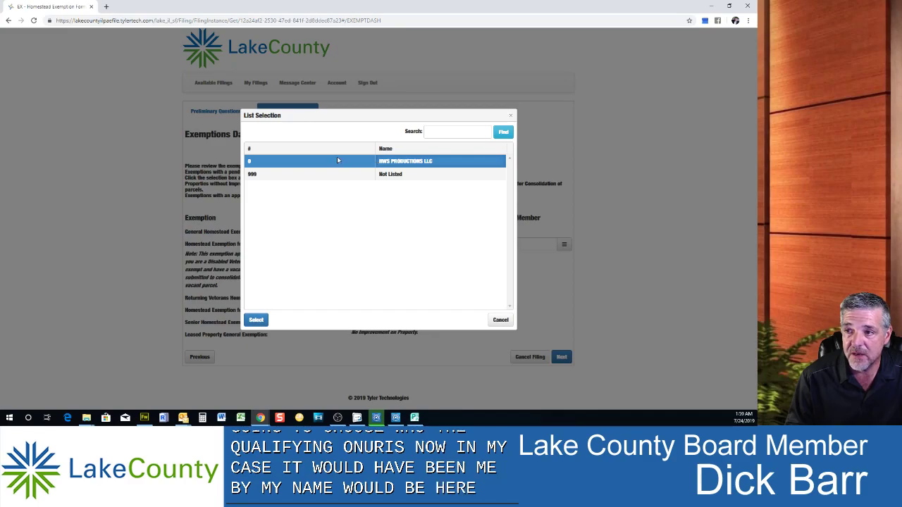
pyautogui.click(256, 320)
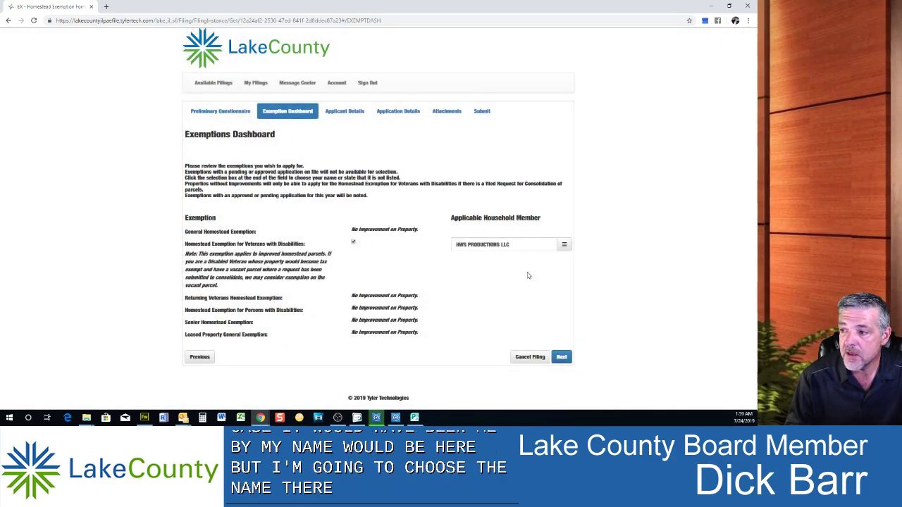
pyautogui.click(561, 358)
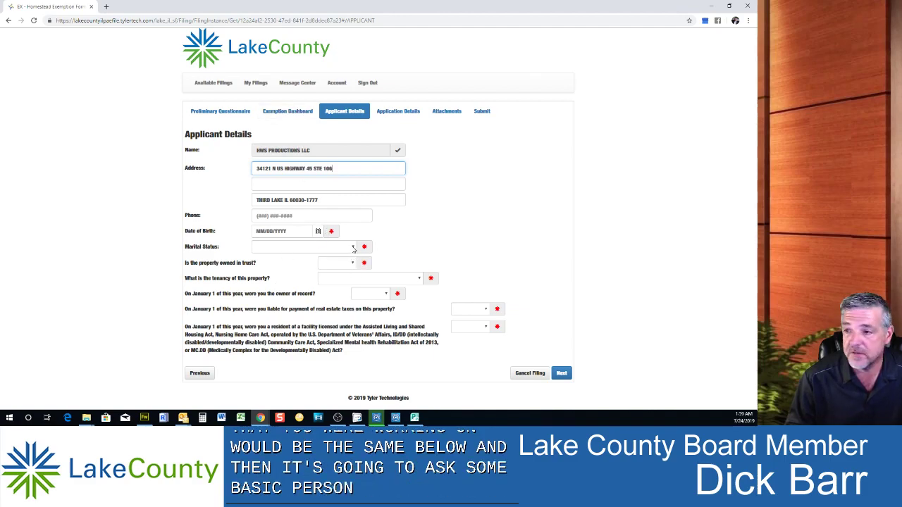
# Set the marital status to Married/Living together and review the property tenancy options, leaving the spouse's name and tenancy blank
pyautogui.click(353, 248)
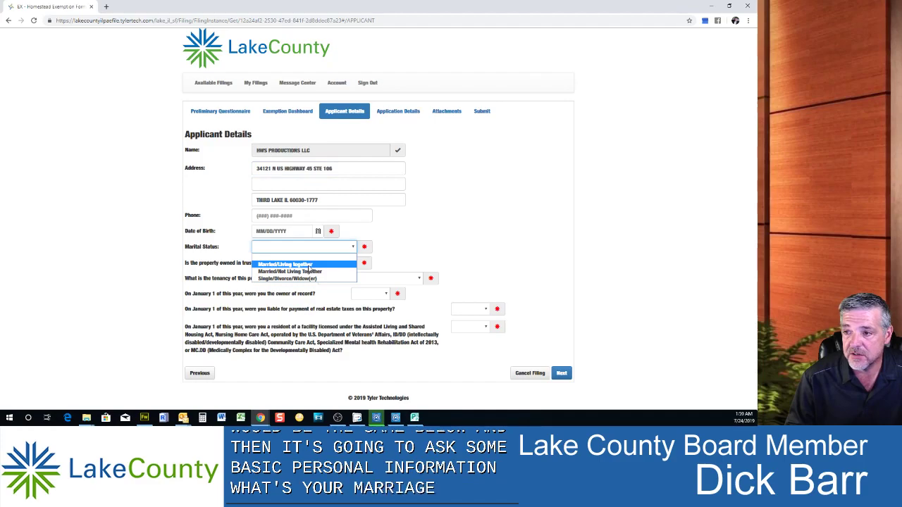
pyautogui.click(308, 265)
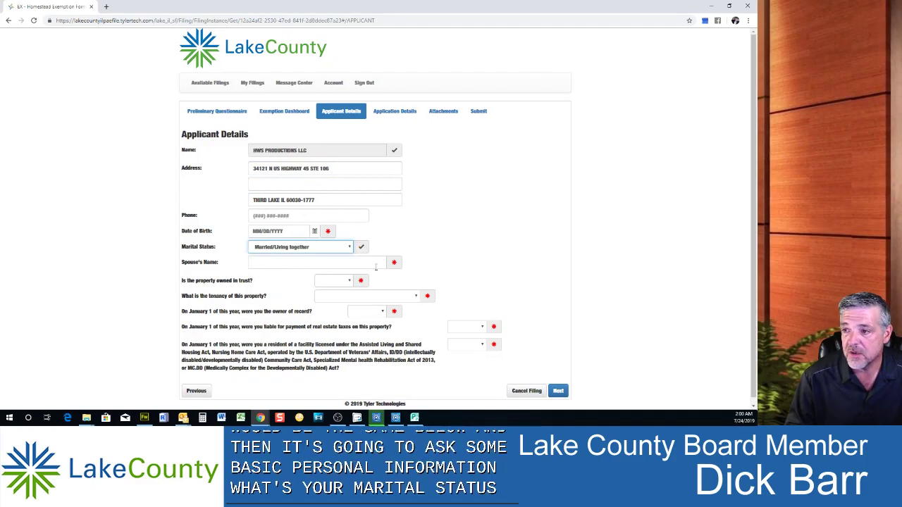
pyautogui.click(360, 263)
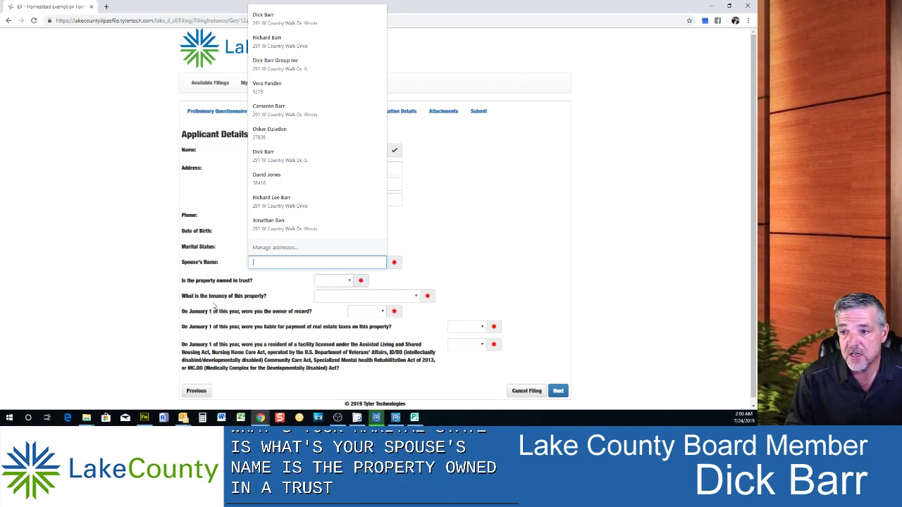
pyautogui.click(397, 296)
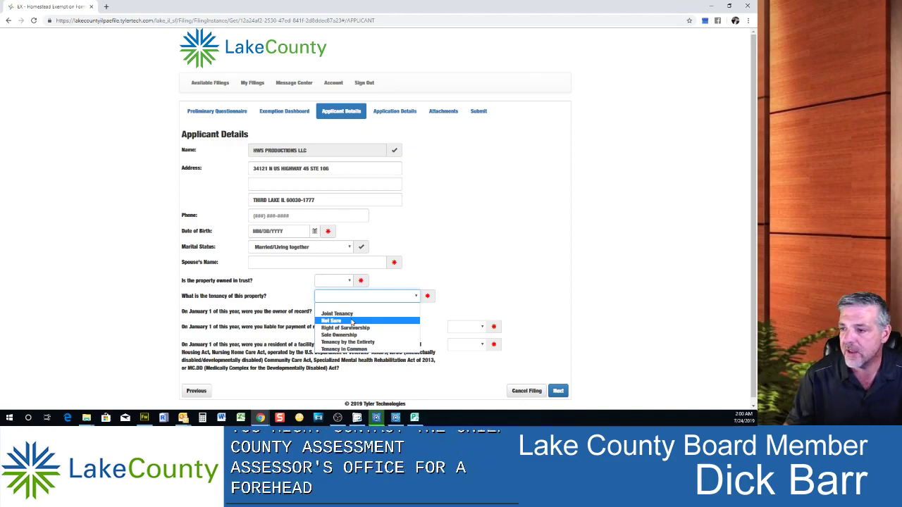
pyautogui.click(366, 306)
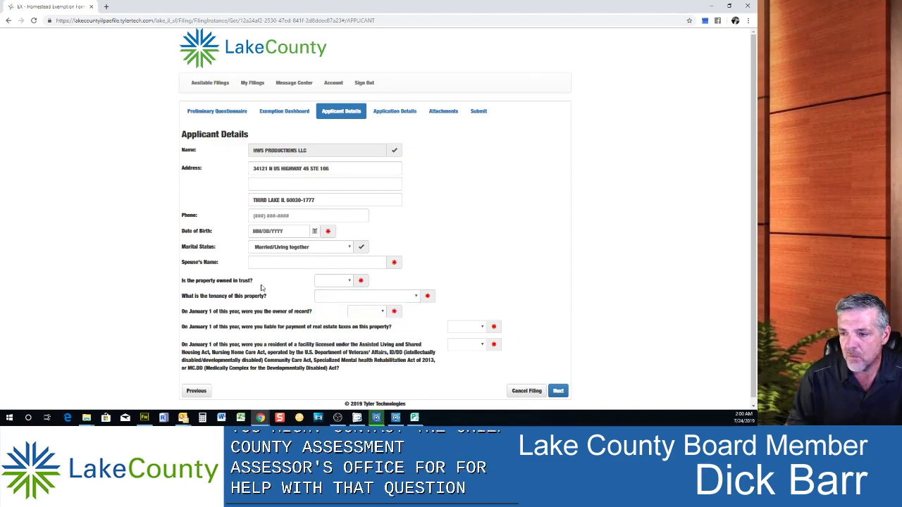
# Continue through Applicant Details and Application Details to Attachments, choosing to fix the missing required fields later
pyautogui.click(558, 392)
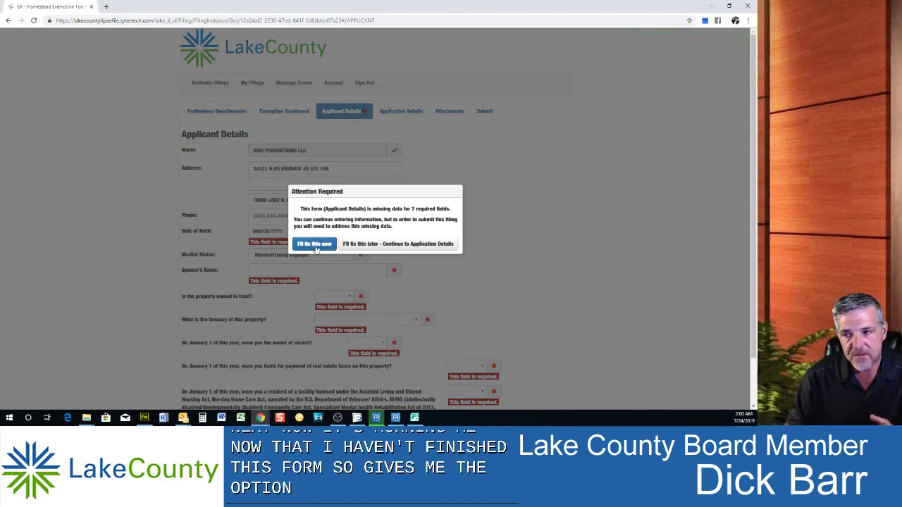
pyautogui.click(366, 245)
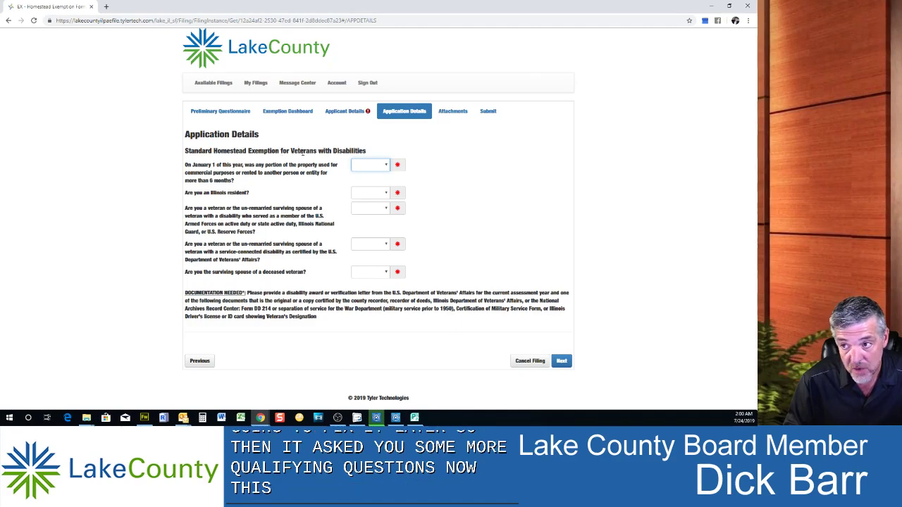
pyautogui.click(296, 151)
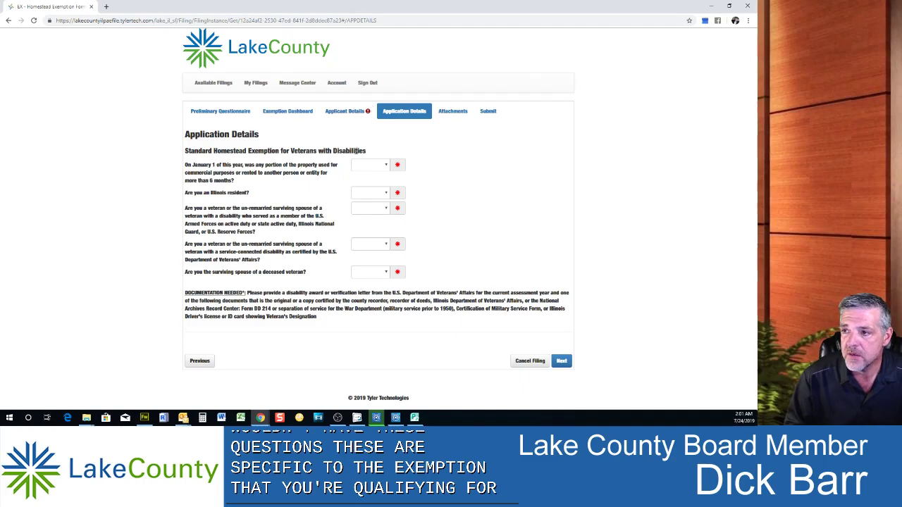
pyautogui.click(561, 360)
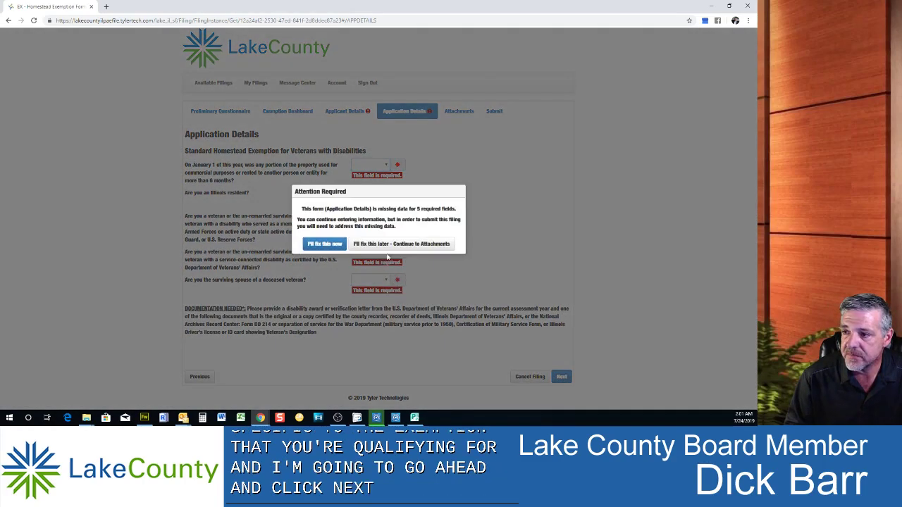
pyautogui.click(392, 244)
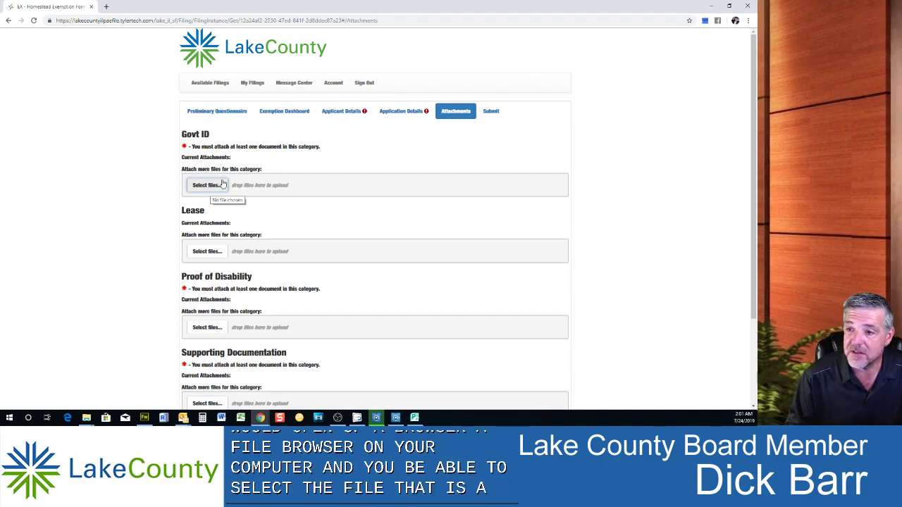
# Review the Govt ID, Lease, Proof of Disability, Supporting Documentation and Trust attachment categories, and continue to the Submit page
pyautogui.doubleClick(194, 209)
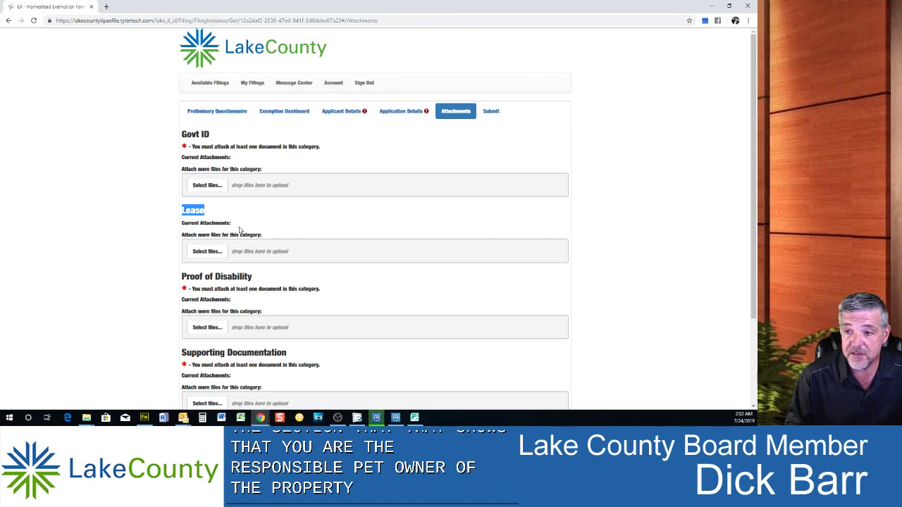
pyautogui.scroll(-2, 240, 229)
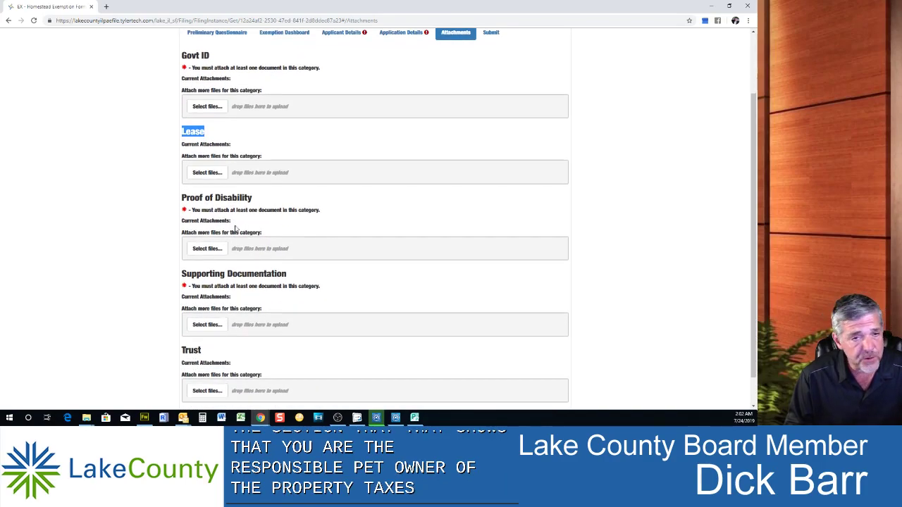
pyautogui.click(239, 222)
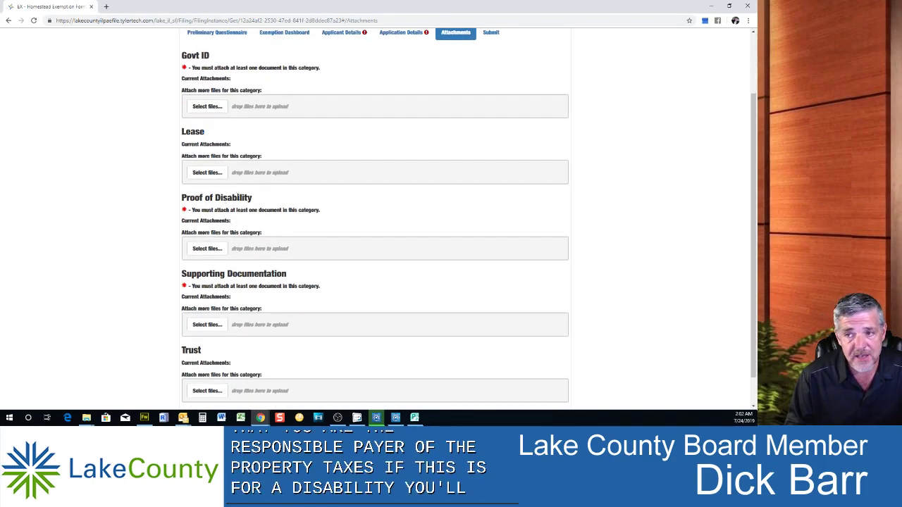
pyautogui.scroll(-1, 268, 274)
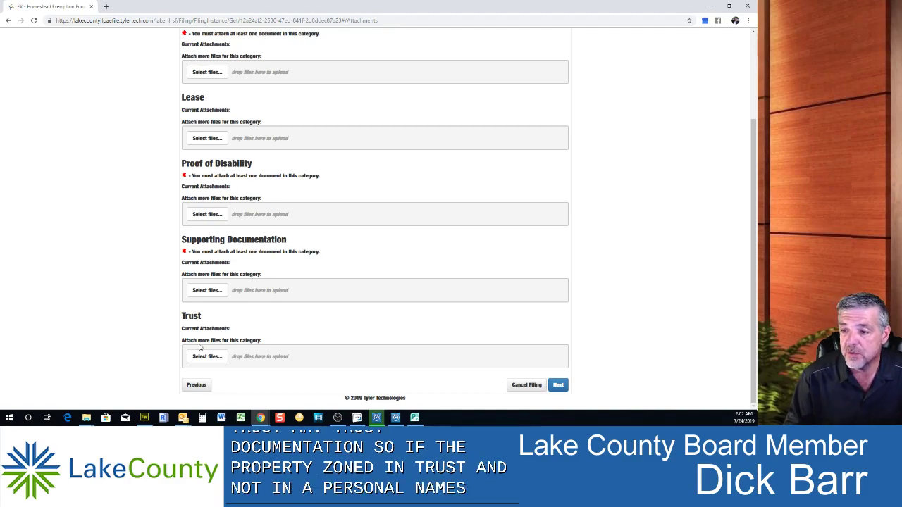
pyautogui.click(563, 386)
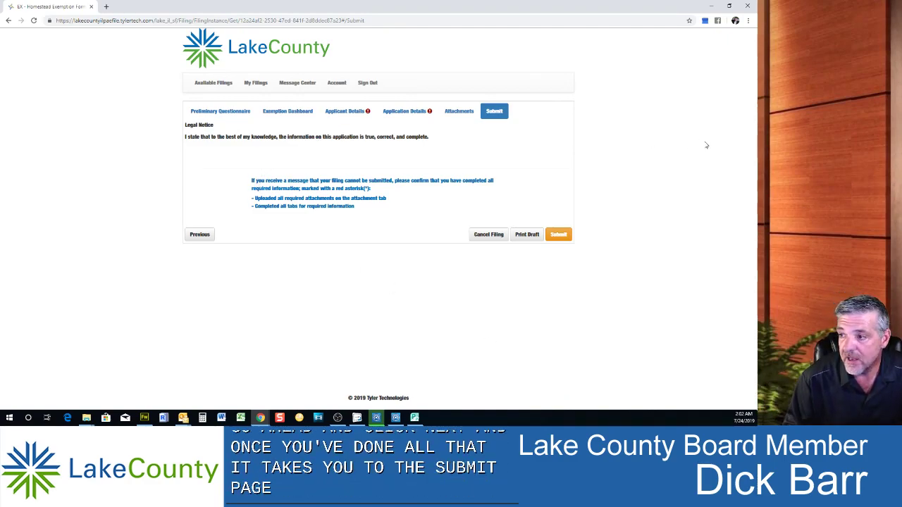
# Cancel the filing instead of submitting it, and return to the board member's online property tax exemption page
pyautogui.click(485, 235)
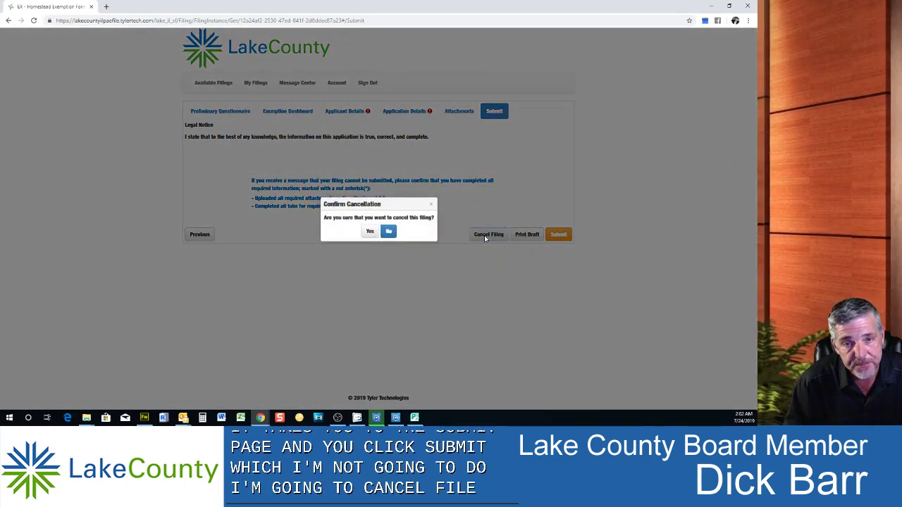
pyautogui.click(370, 233)
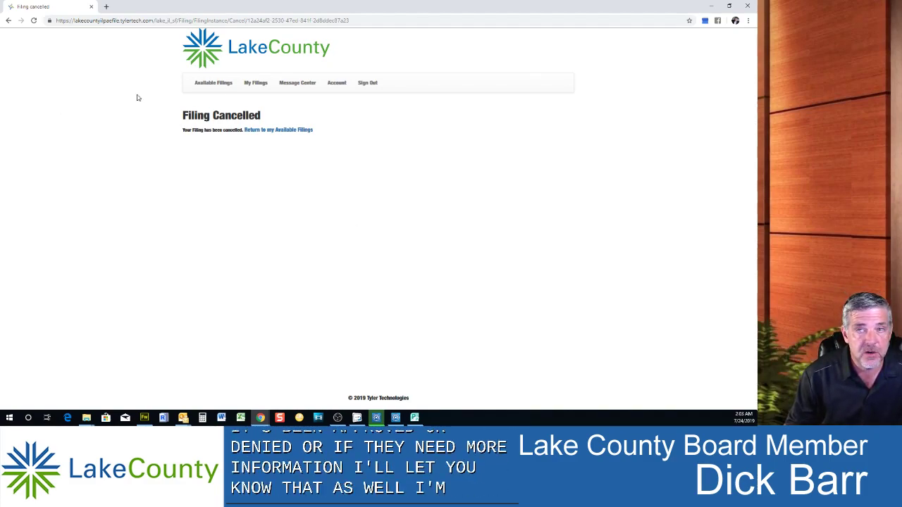
pyautogui.rightClick(10, 21)
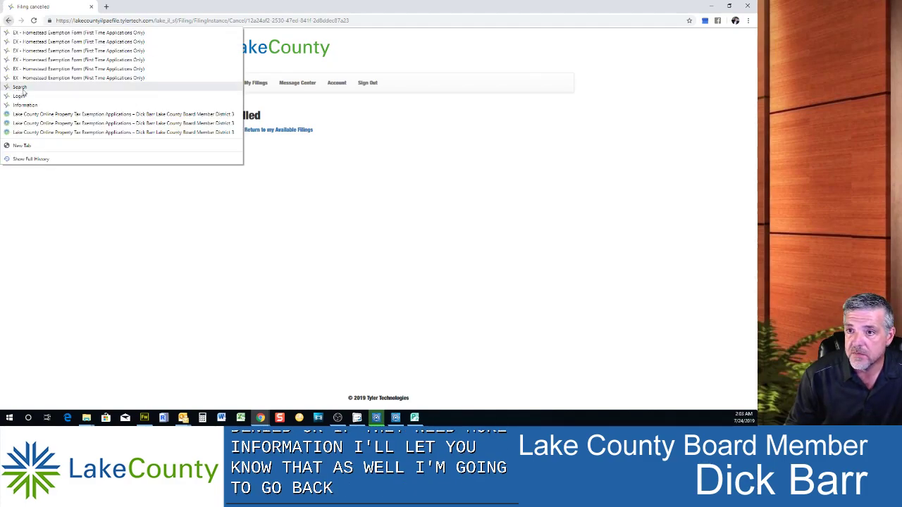
pyautogui.click(25, 115)
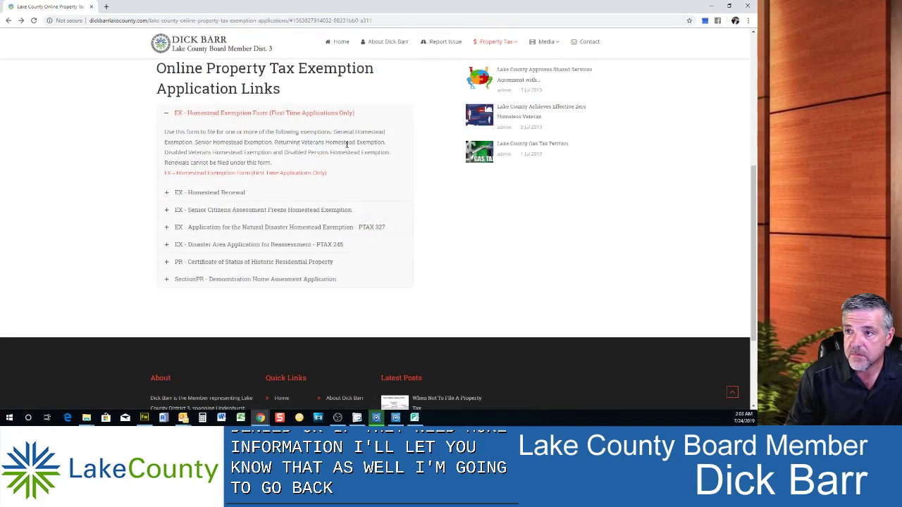
# Open the Homestead Renewal application, begin a filing to view its tax year choices, and return to the application links page
pyautogui.scroll(2, 346, 147)
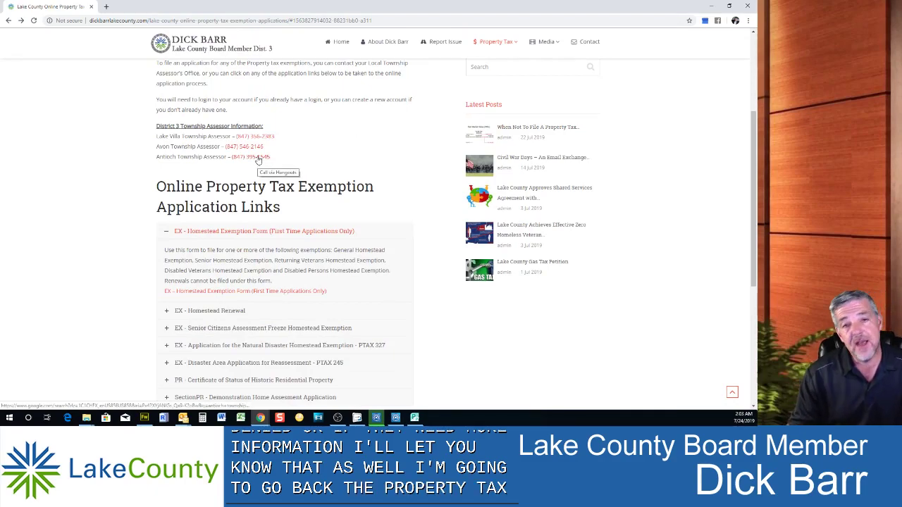
pyautogui.scroll(-2, 240, 165)
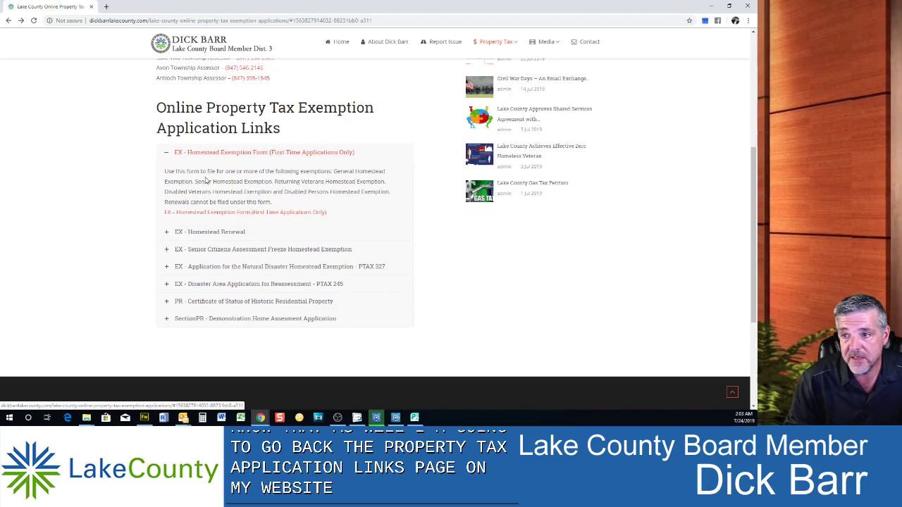
pyautogui.click(165, 234)
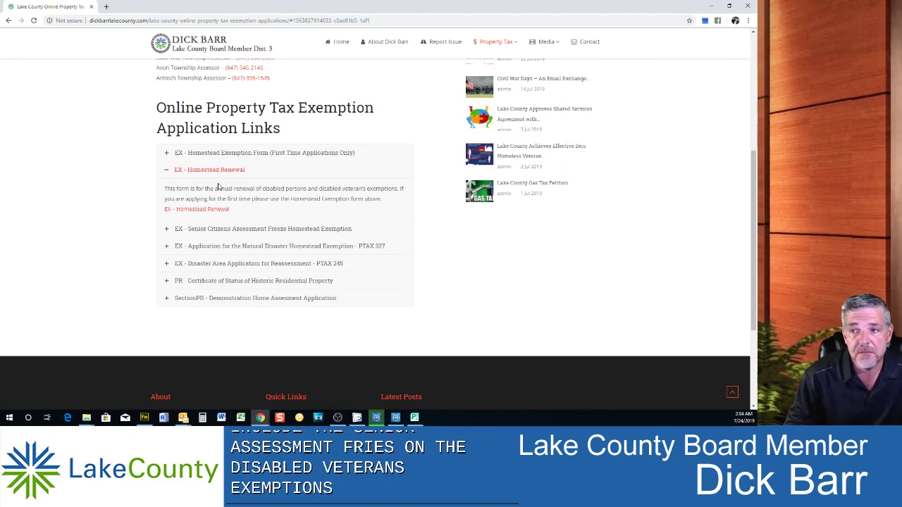
pyautogui.click(205, 209)
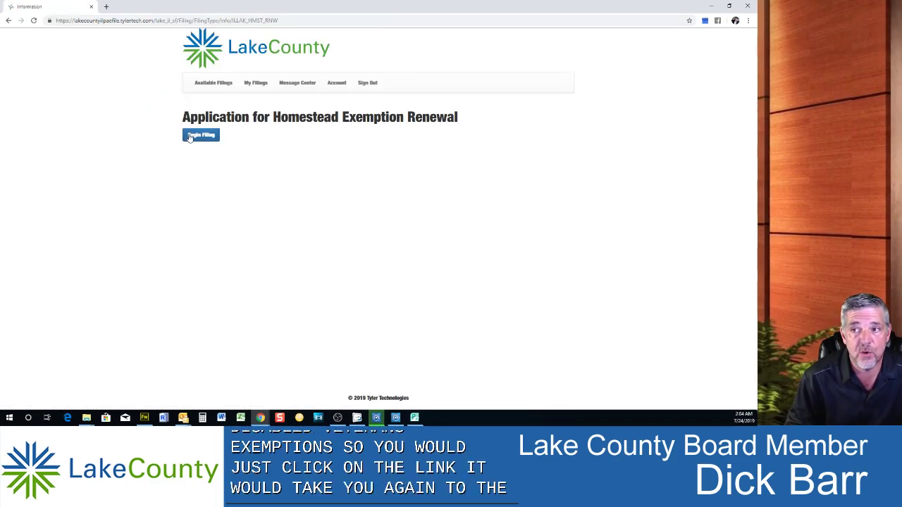
pyautogui.click(202, 136)
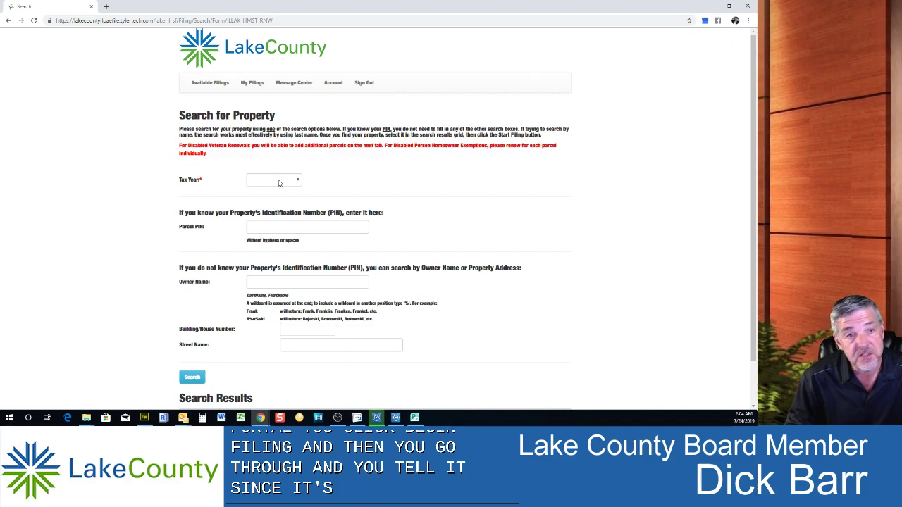
pyautogui.click(278, 182)
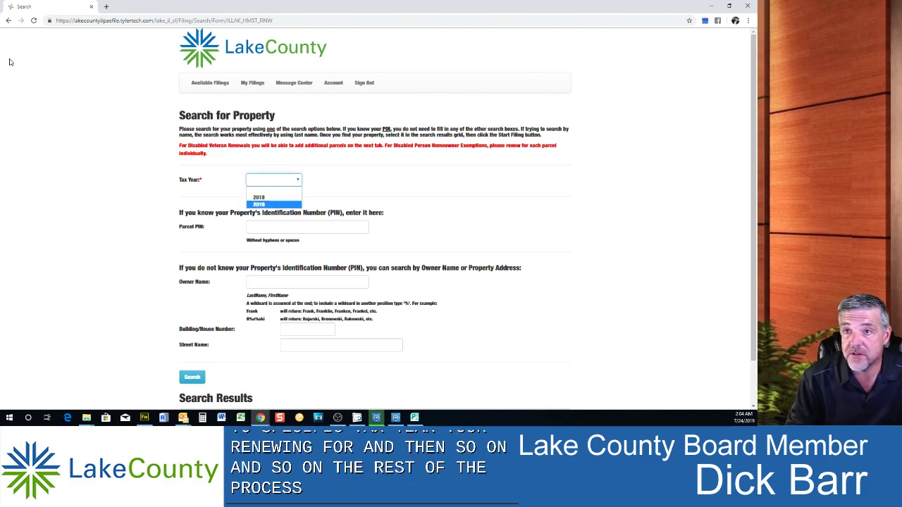
pyautogui.click(7, 21)
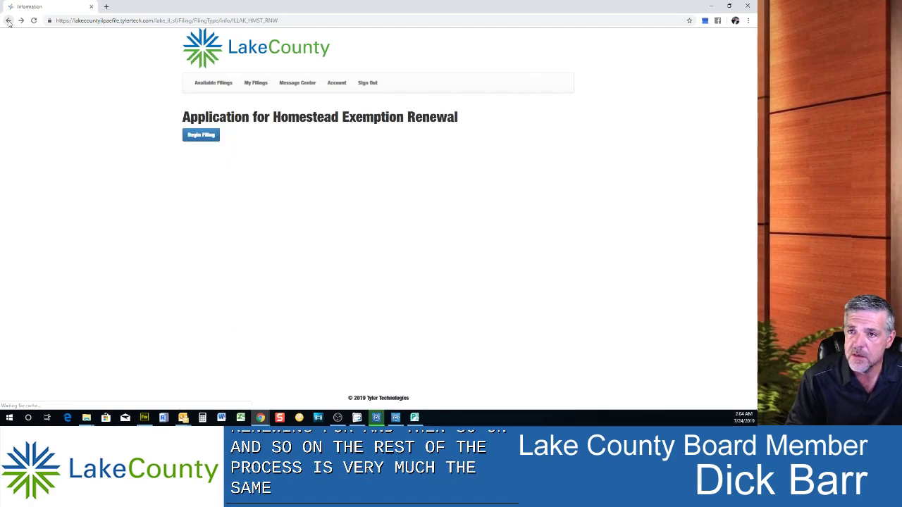
pyautogui.click(8, 20)
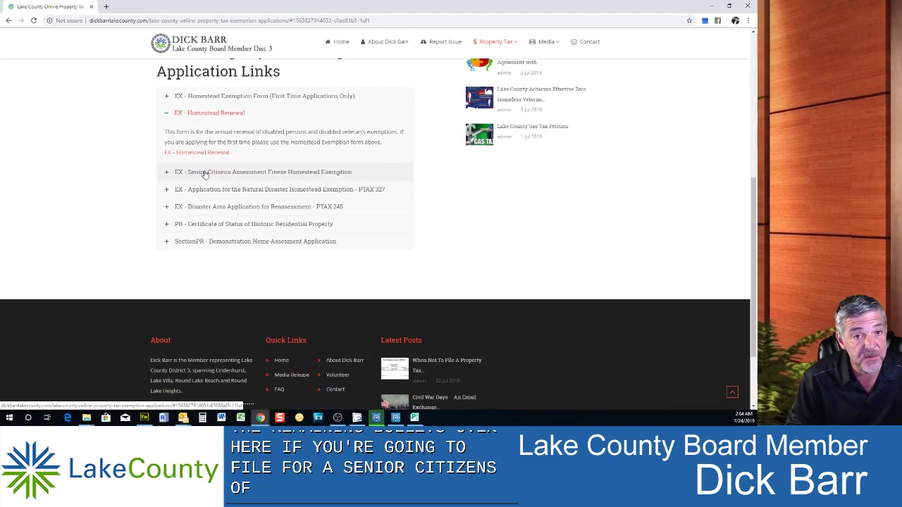
# Review the descriptions of the Senior Freeze, Natural Disaster, Disaster Area Reassessment, Historic Residential Property and Demonstration Home applications
pyautogui.click(169, 173)
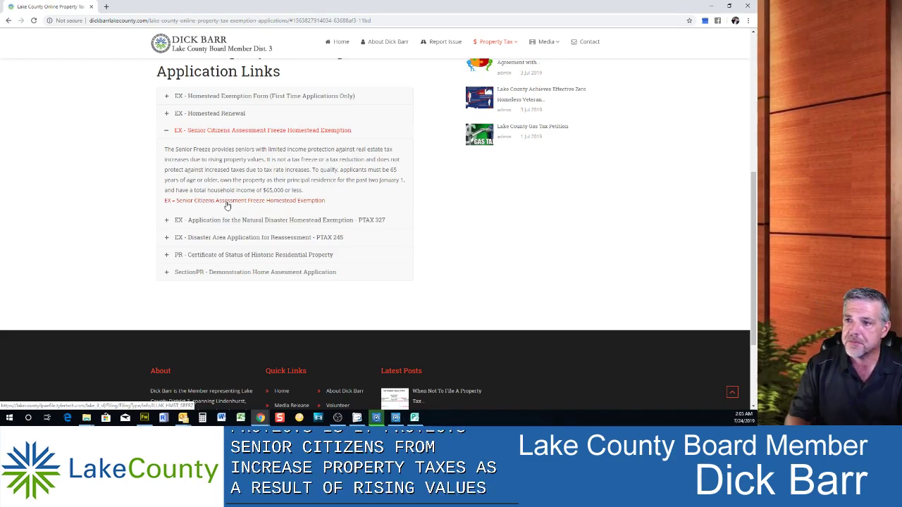
pyautogui.click(168, 221)
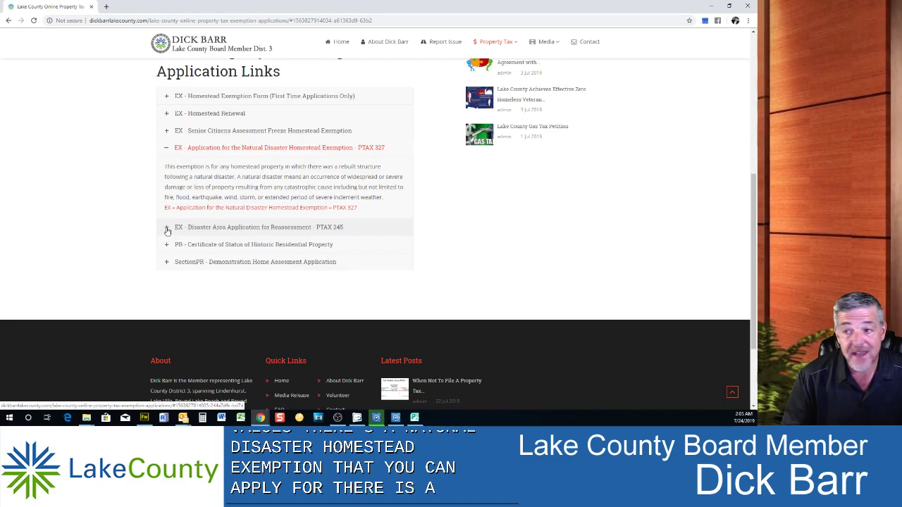
pyautogui.click(167, 228)
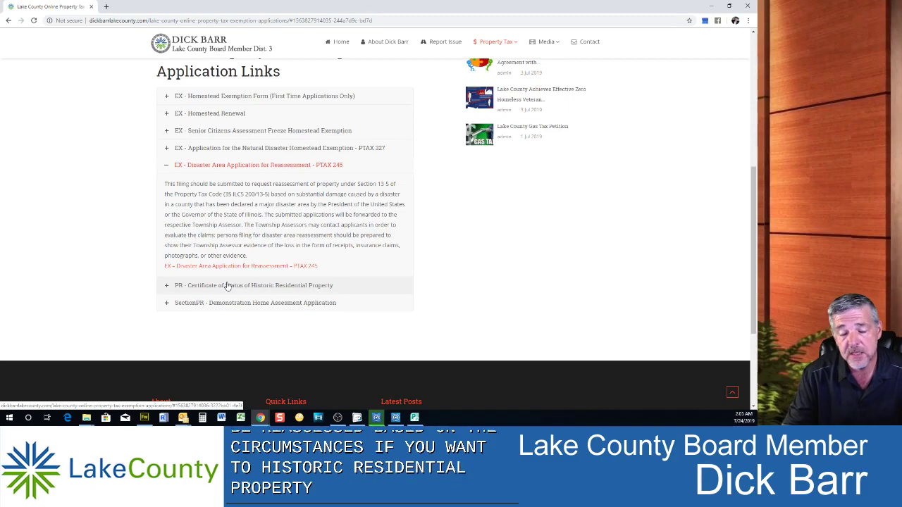
pyautogui.click(166, 286)
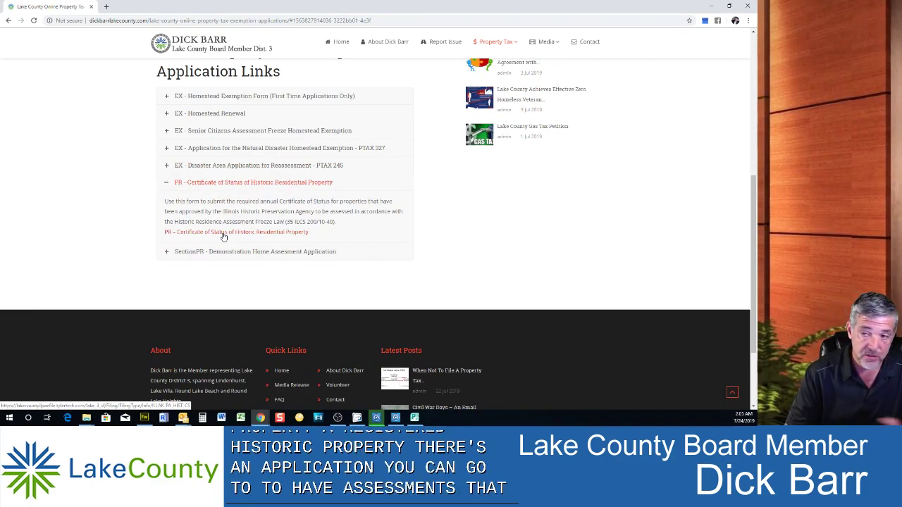
pyautogui.click(170, 255)
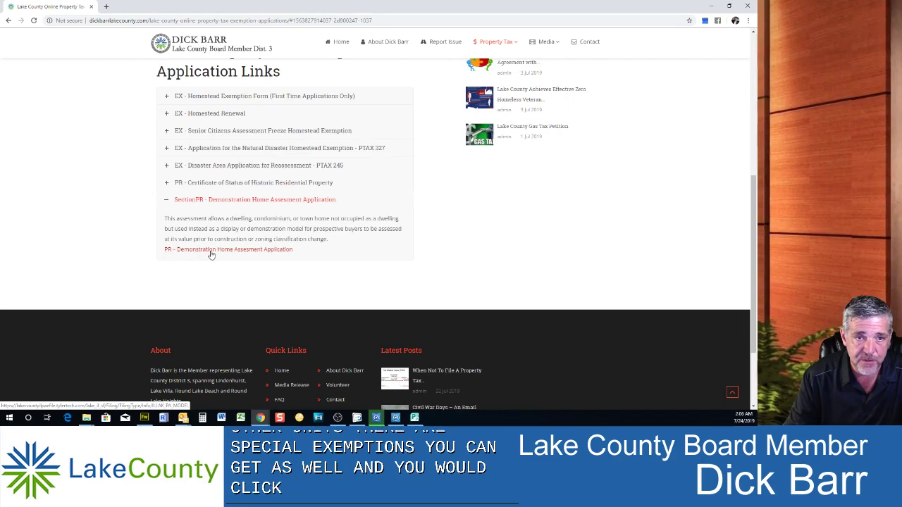
# Open the board member's Report Issue page for reporting a concern to Lake County government
pyautogui.scroll(5, 411, 232)
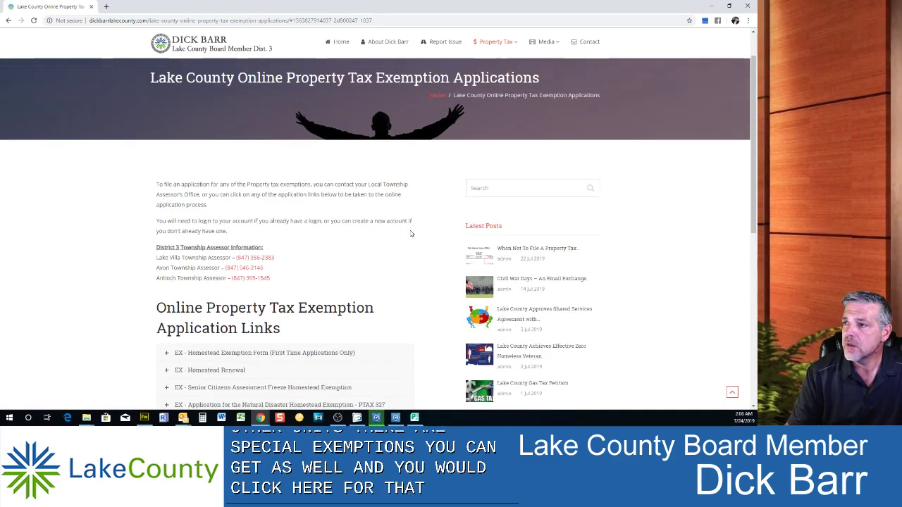
pyautogui.moveTo(505, 67)
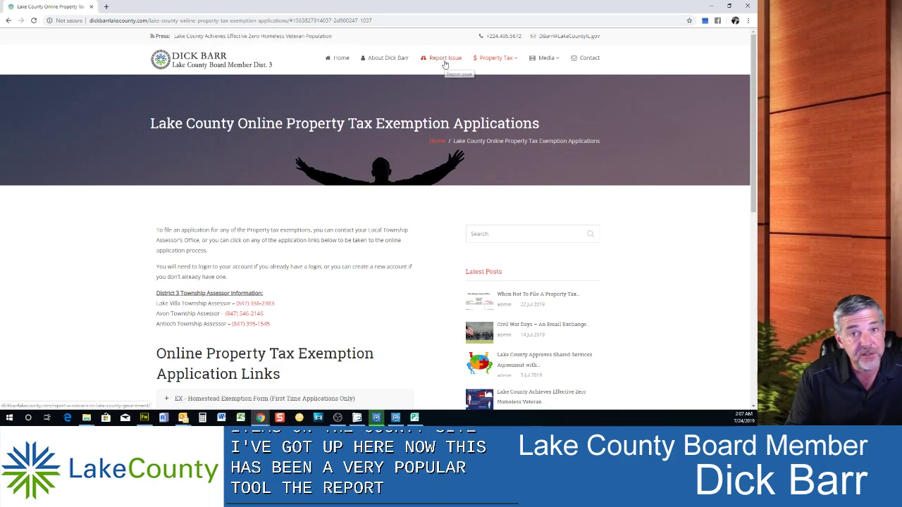
pyautogui.click(445, 61)
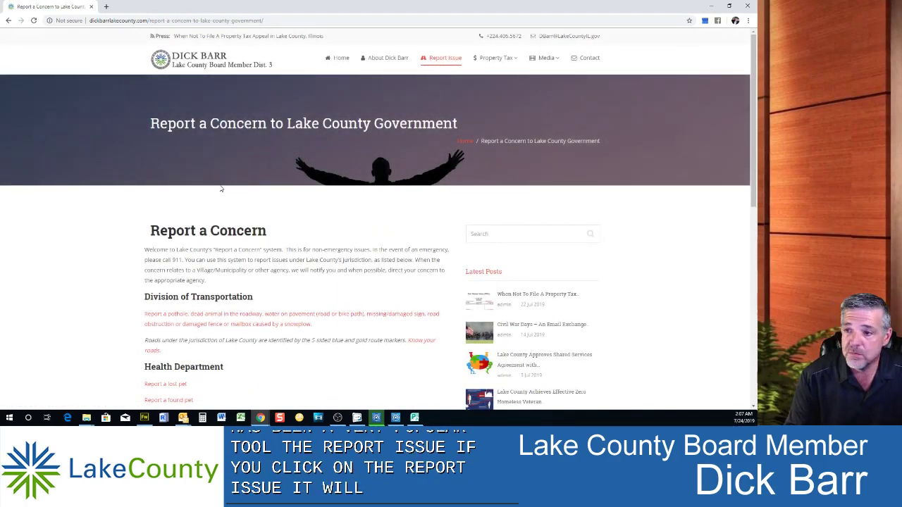
# Open the Division of Transportation concern form, review its Concern Information fields, and close it without filing a report
pyautogui.scroll(-1, 229, 322)
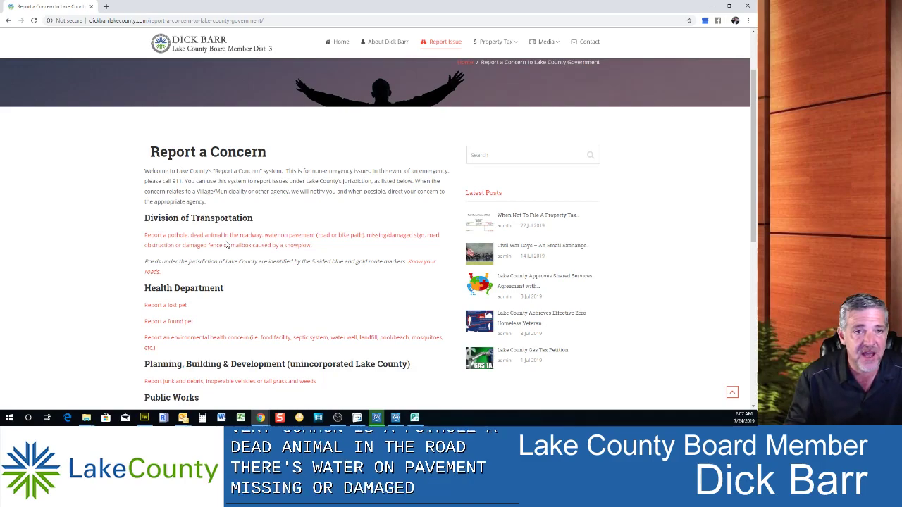
pyautogui.click(233, 239)
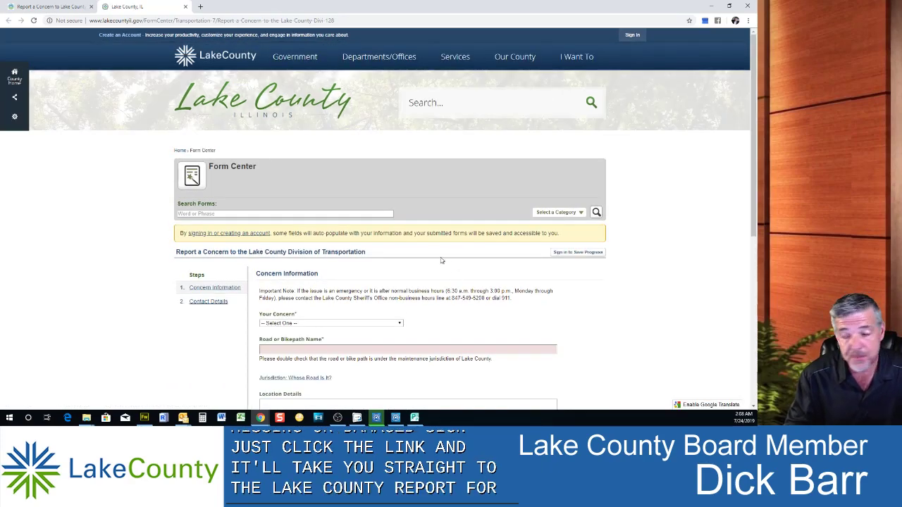
pyautogui.scroll(-2, 435, 259)
pyautogui.scroll(-1, 436, 260)
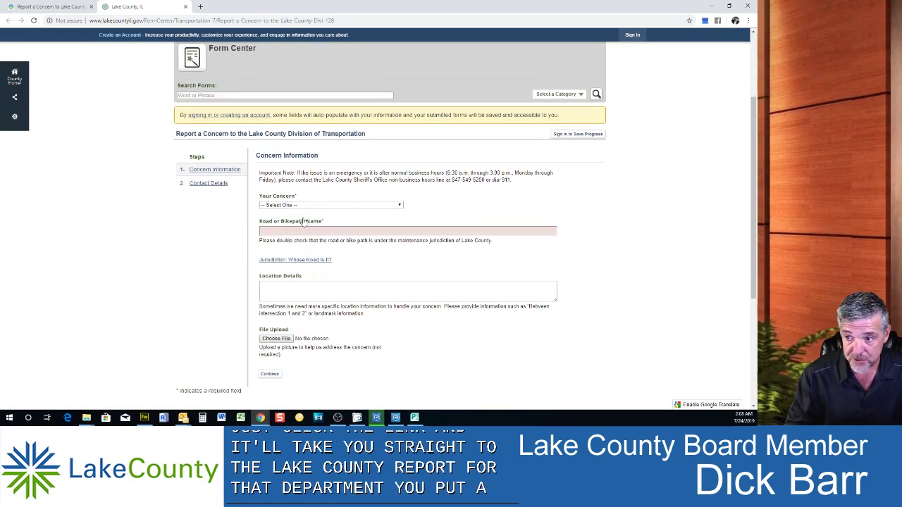
pyautogui.click(316, 291)
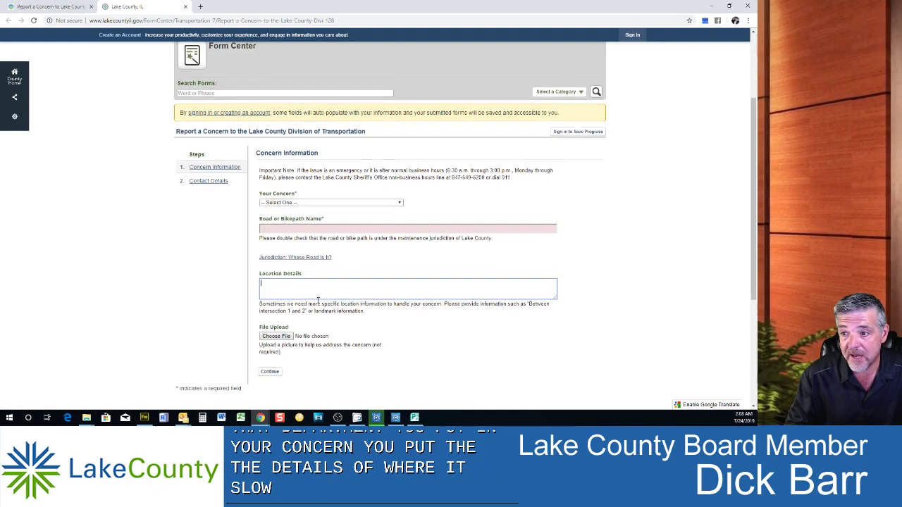
pyautogui.scroll(-1, 307, 293)
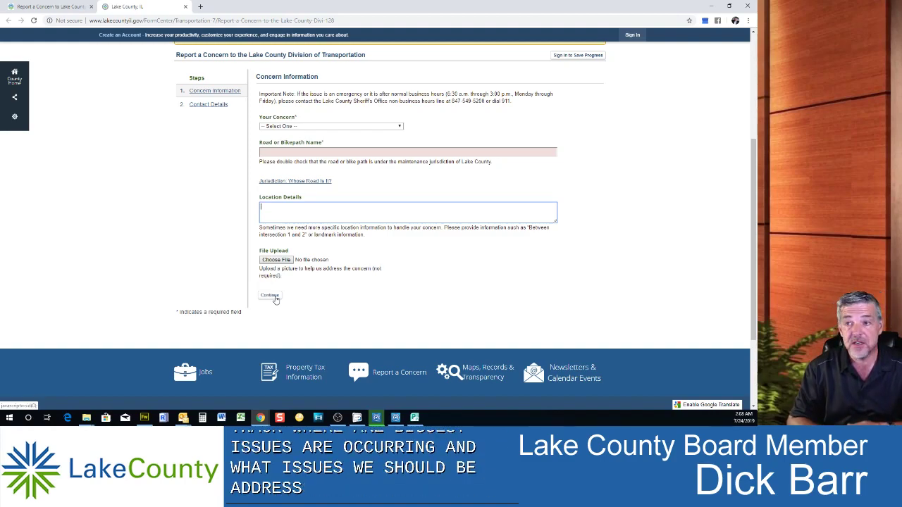
pyautogui.click(186, 7)
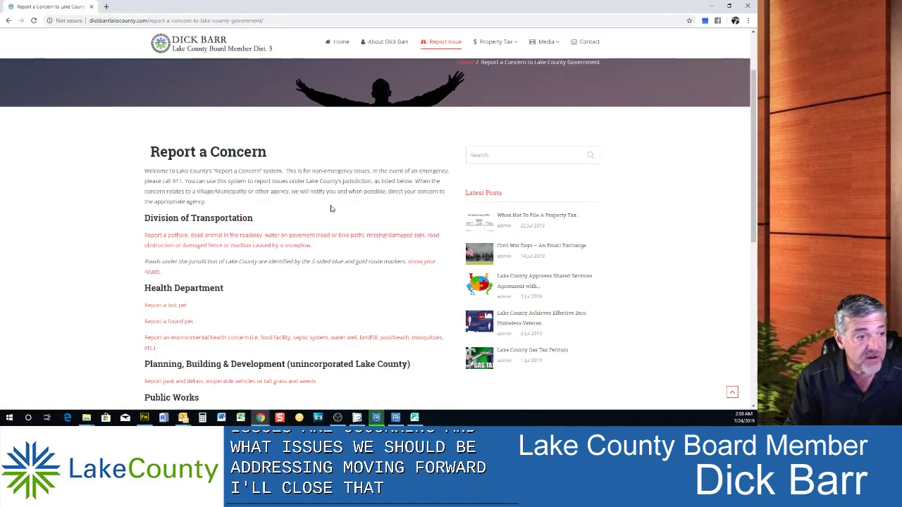